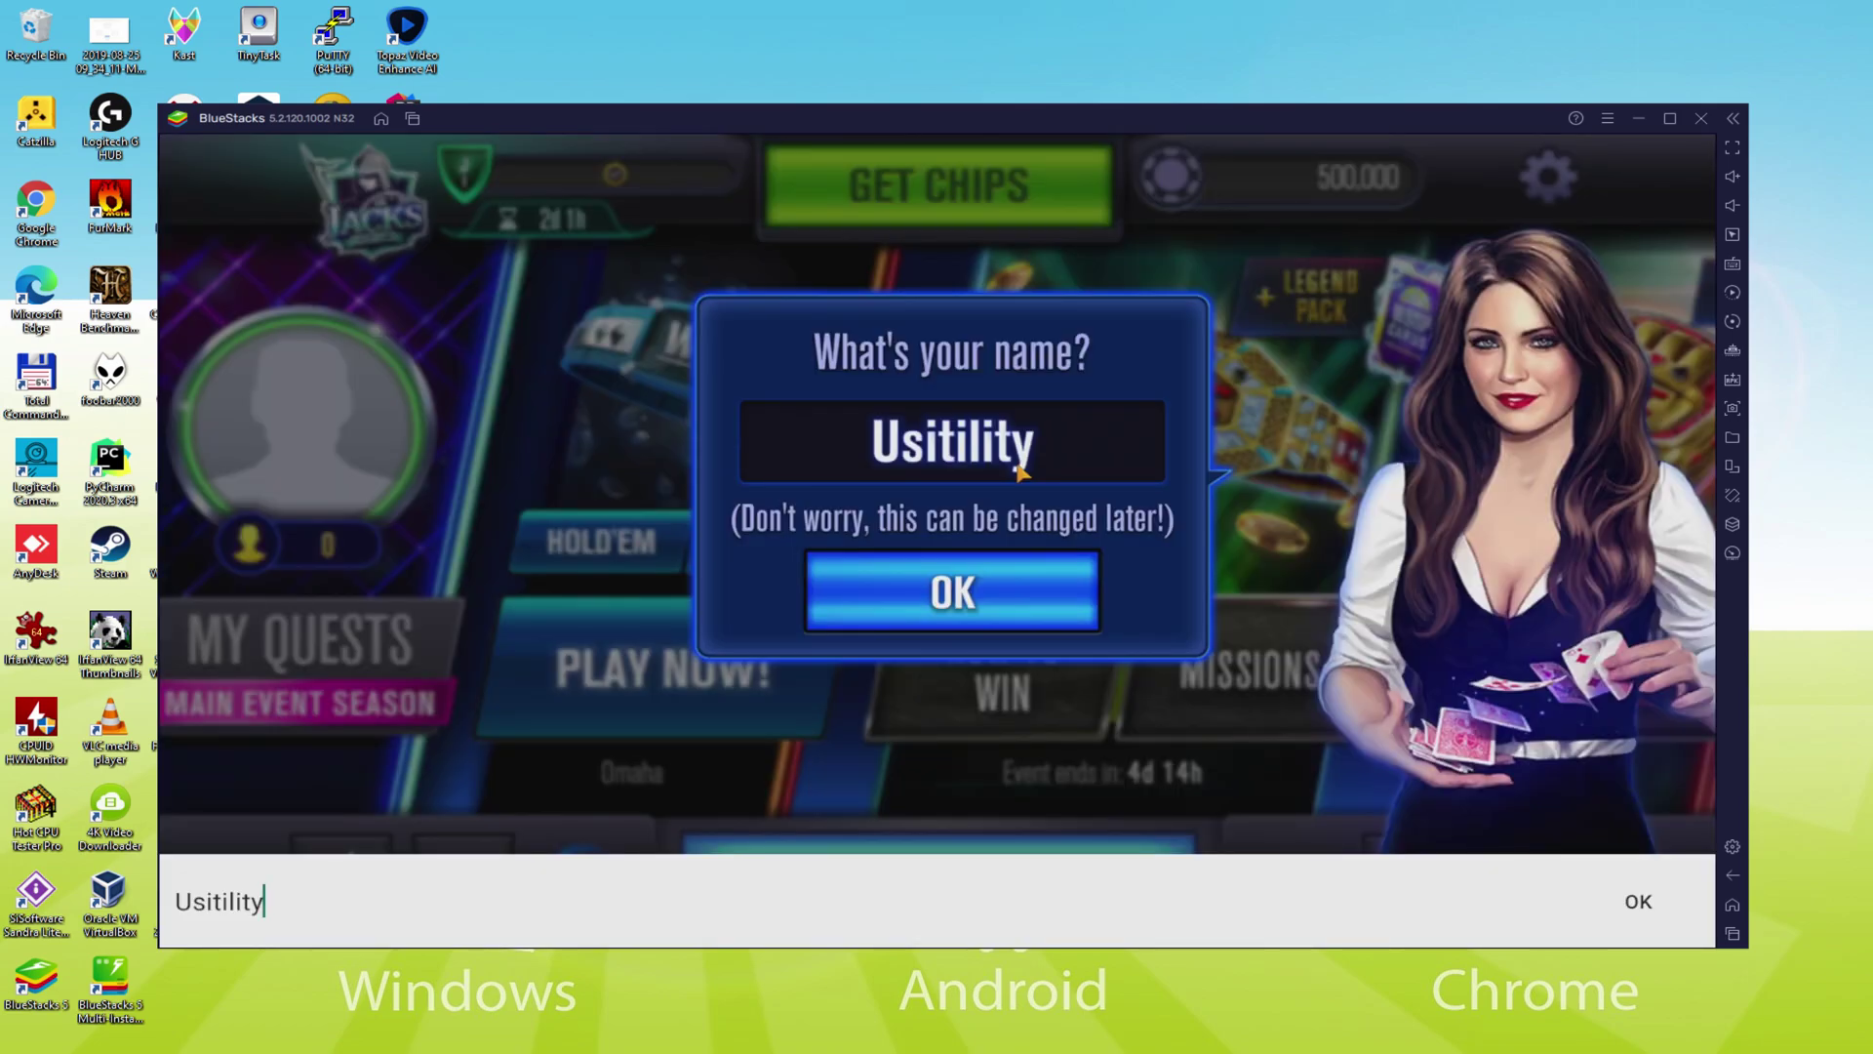
- Dismiss the error and open the suggested Texas Hold'em table from the lobby
left_click(965, 615)
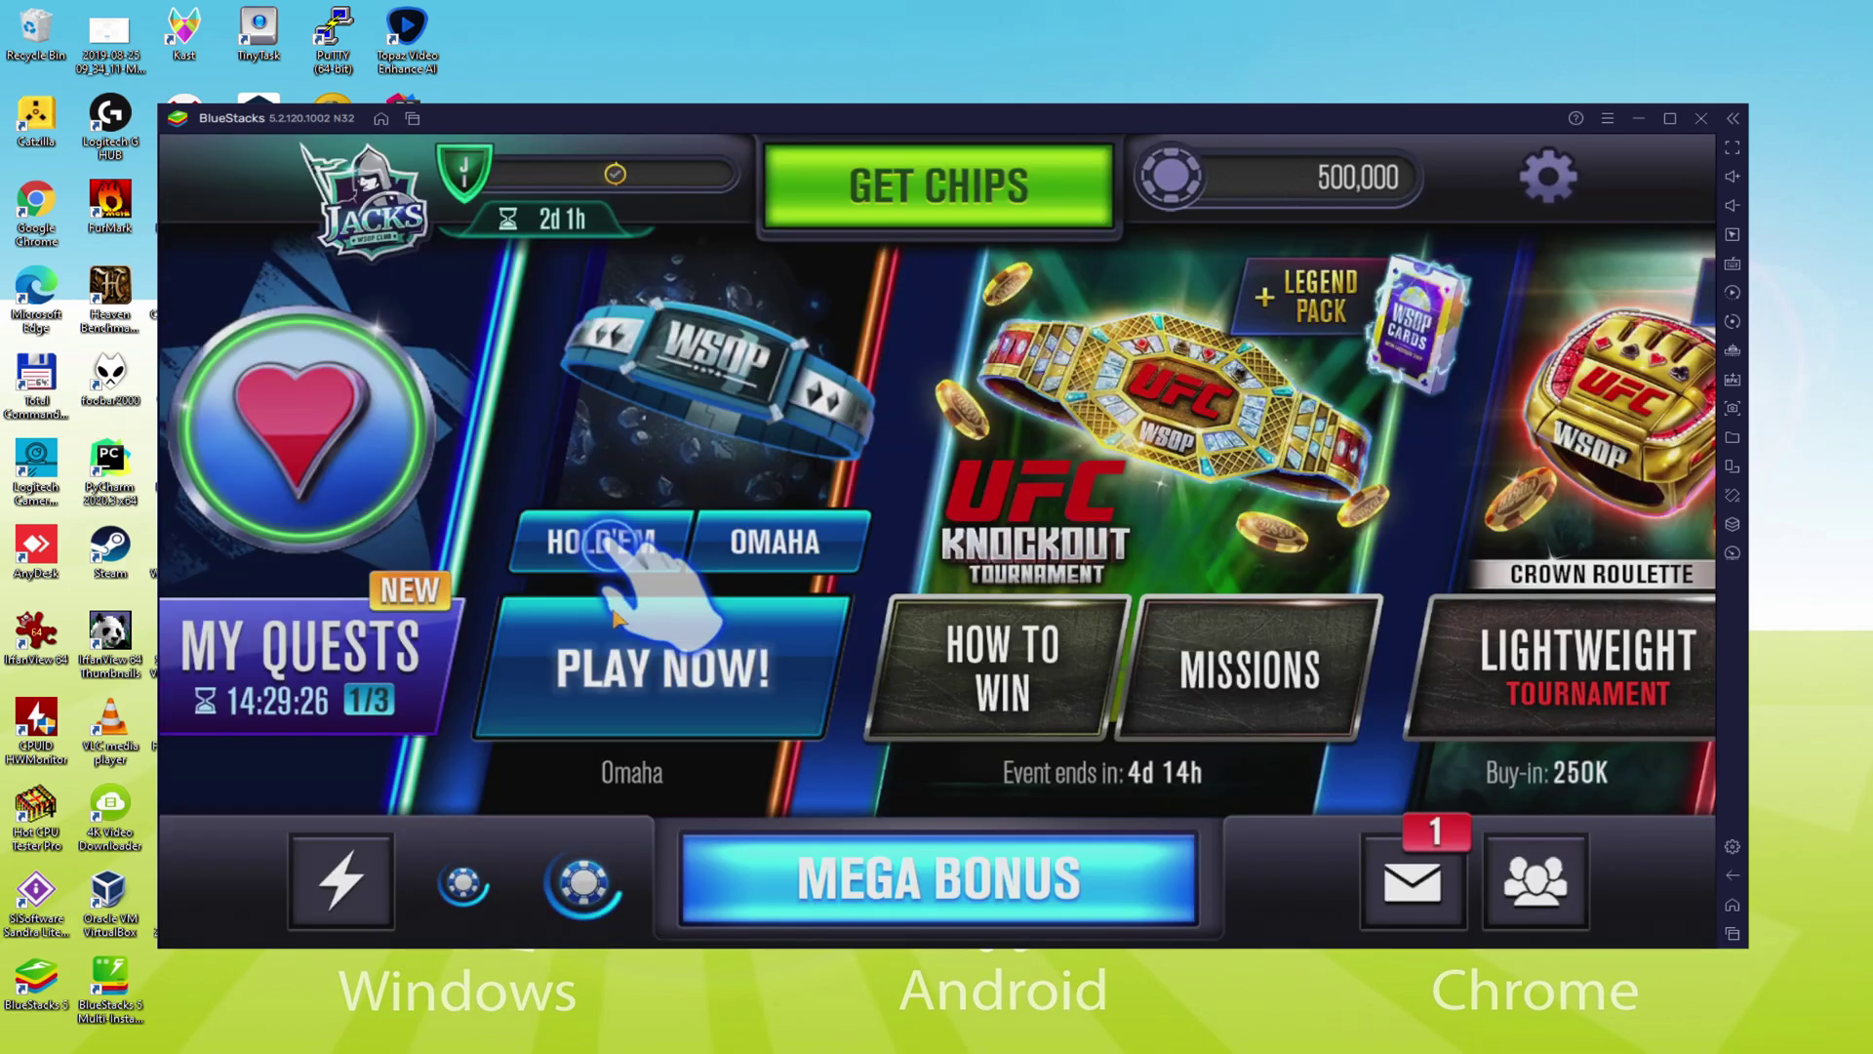
left_click(601, 539)
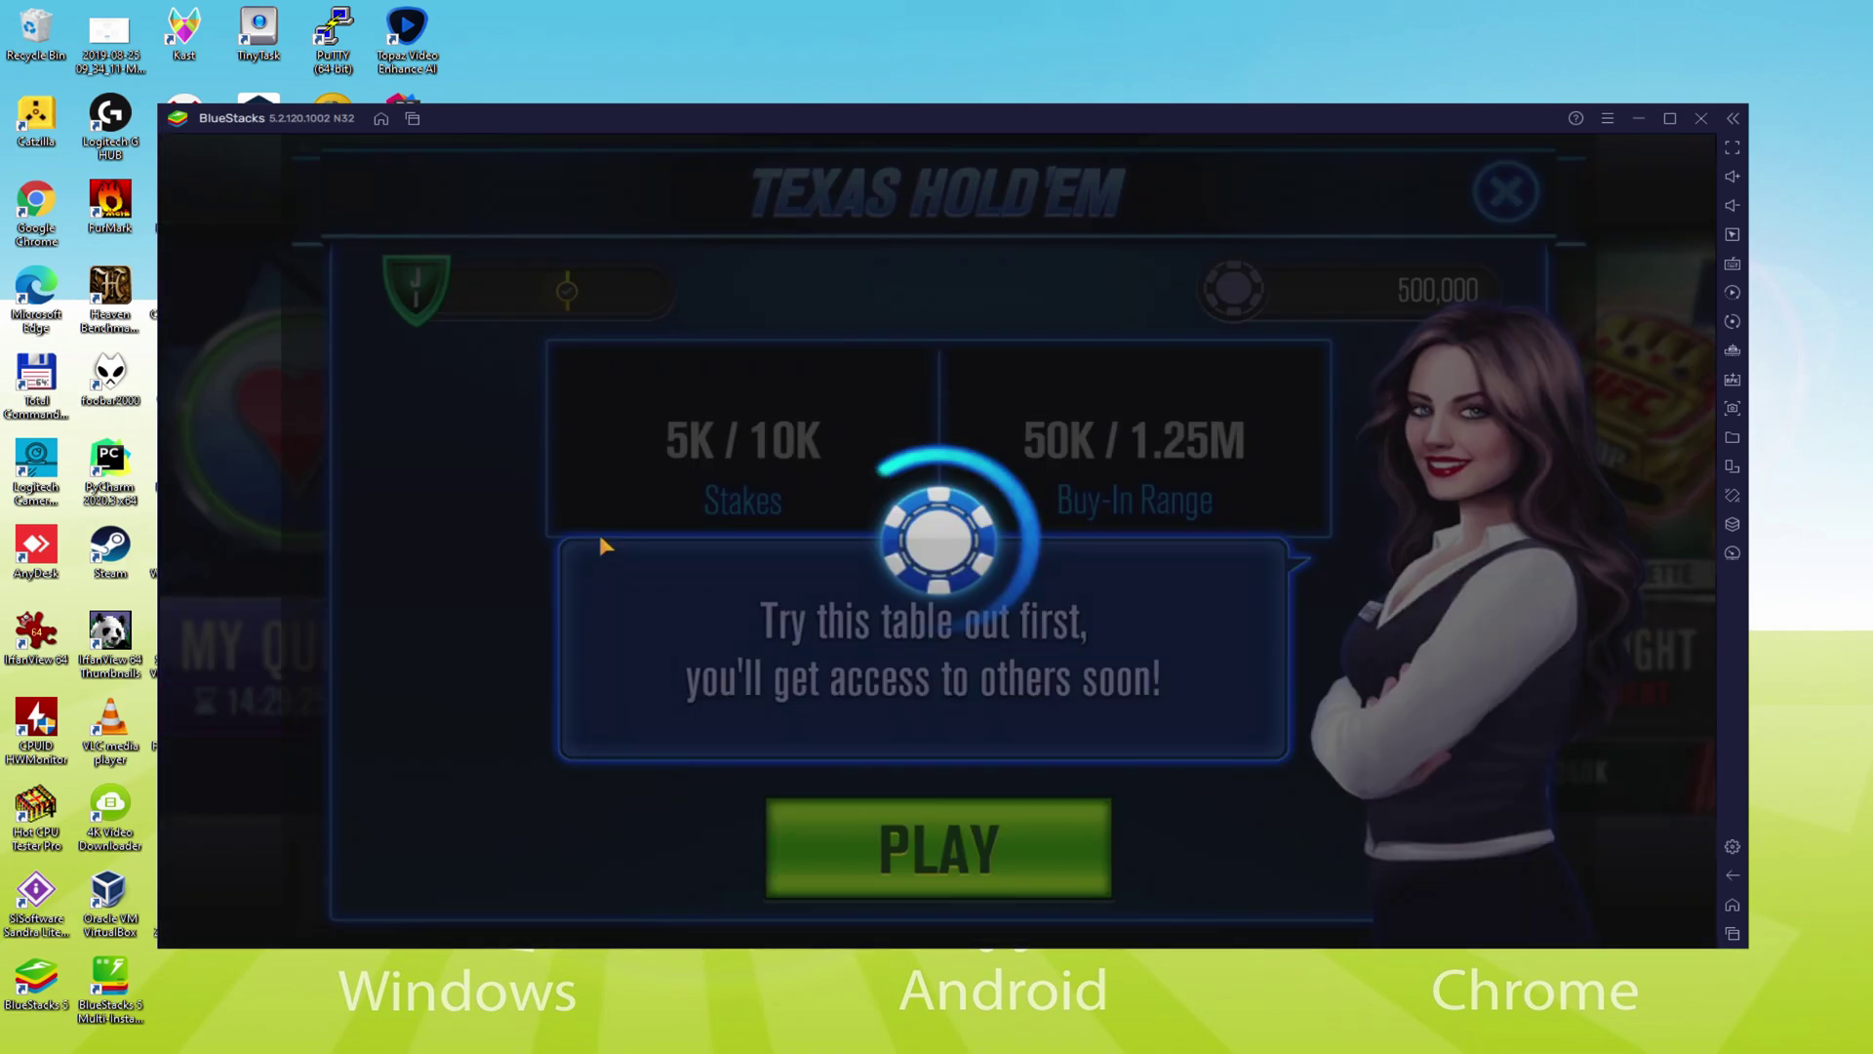
left_click(947, 845)
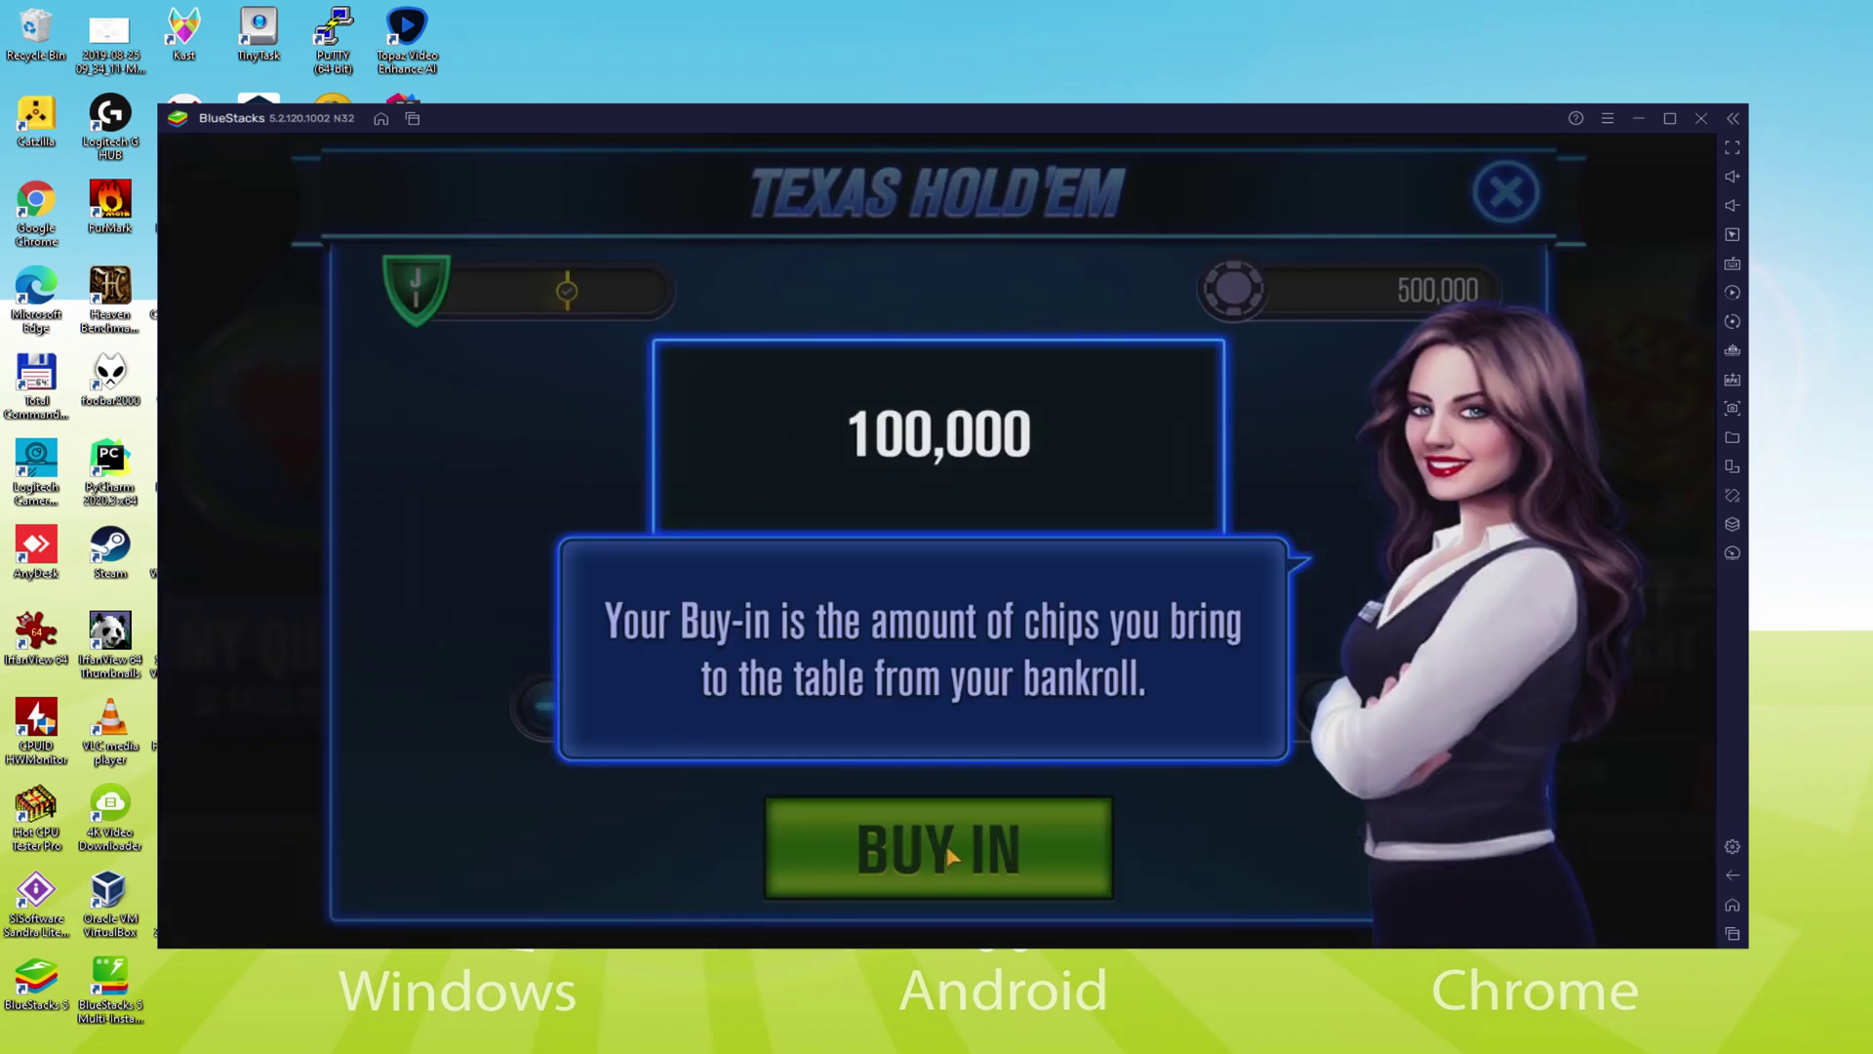
left_click(906, 683)
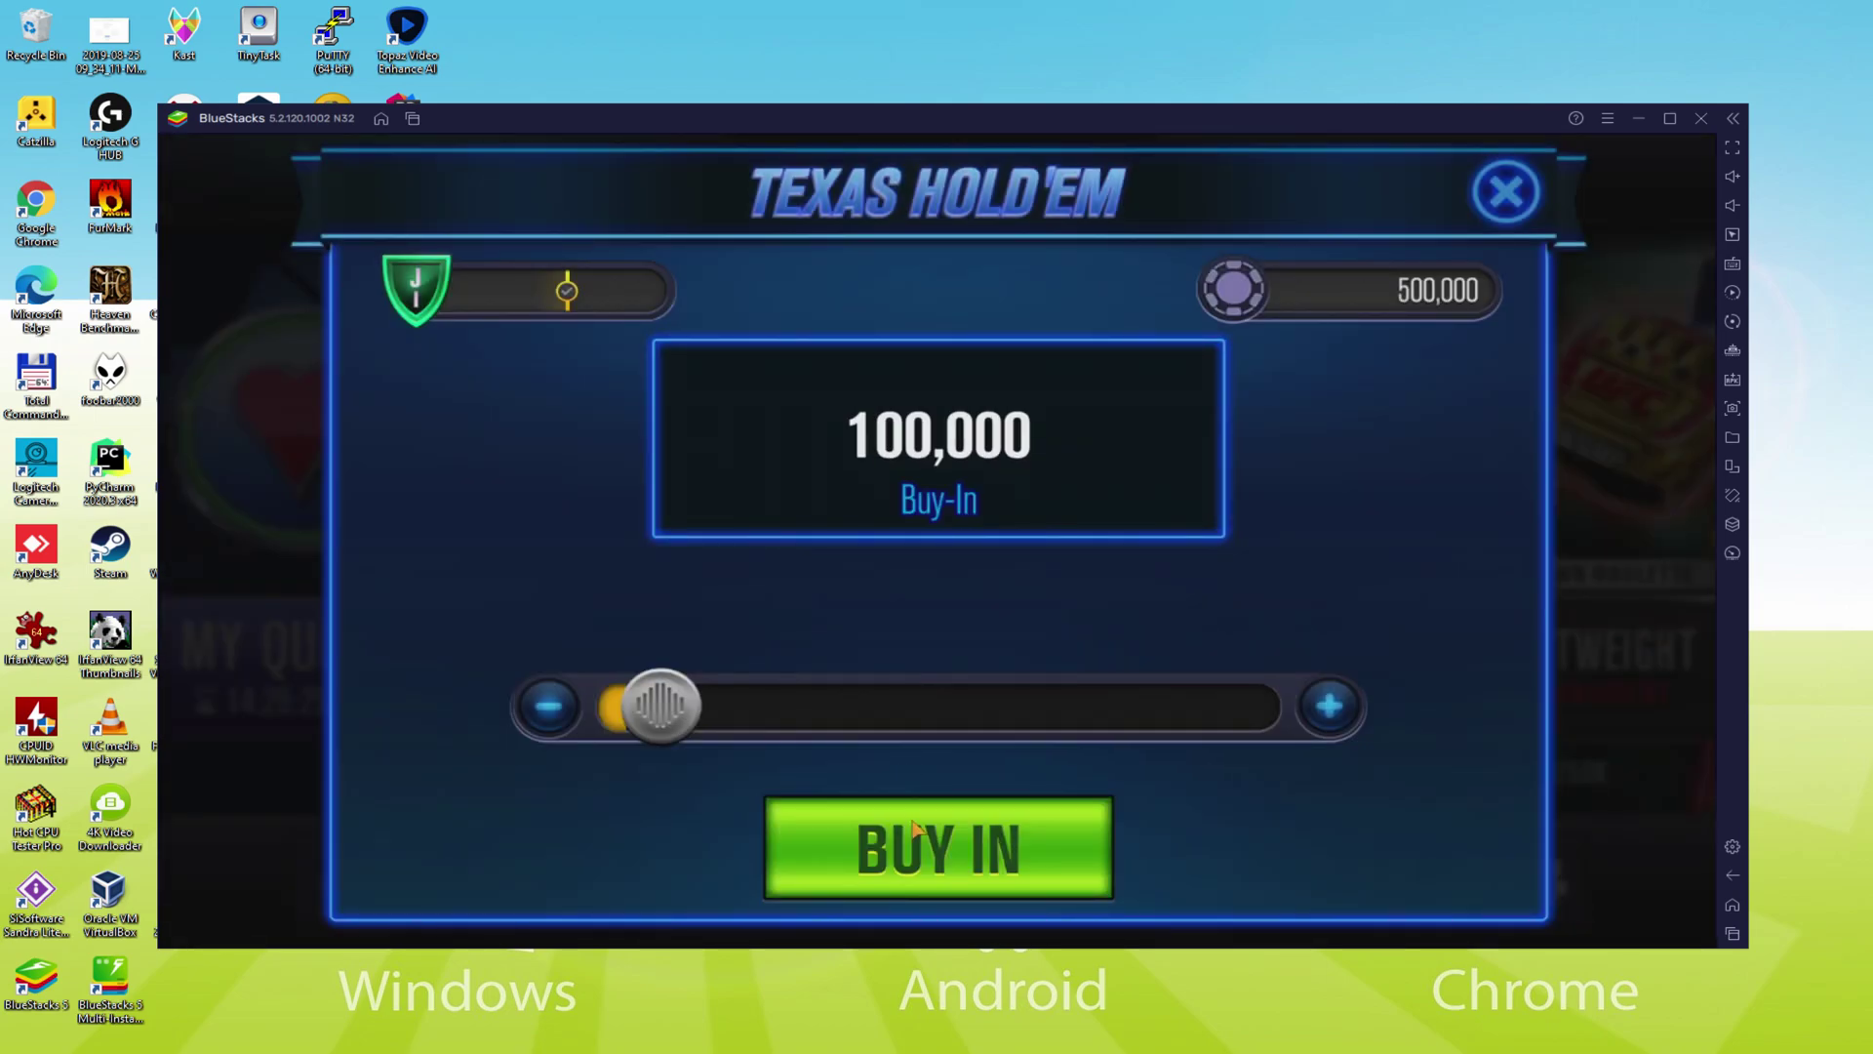
- Set the buy-in to 320,000 and take a seat at the Hold'em table
left_click(850, 722)
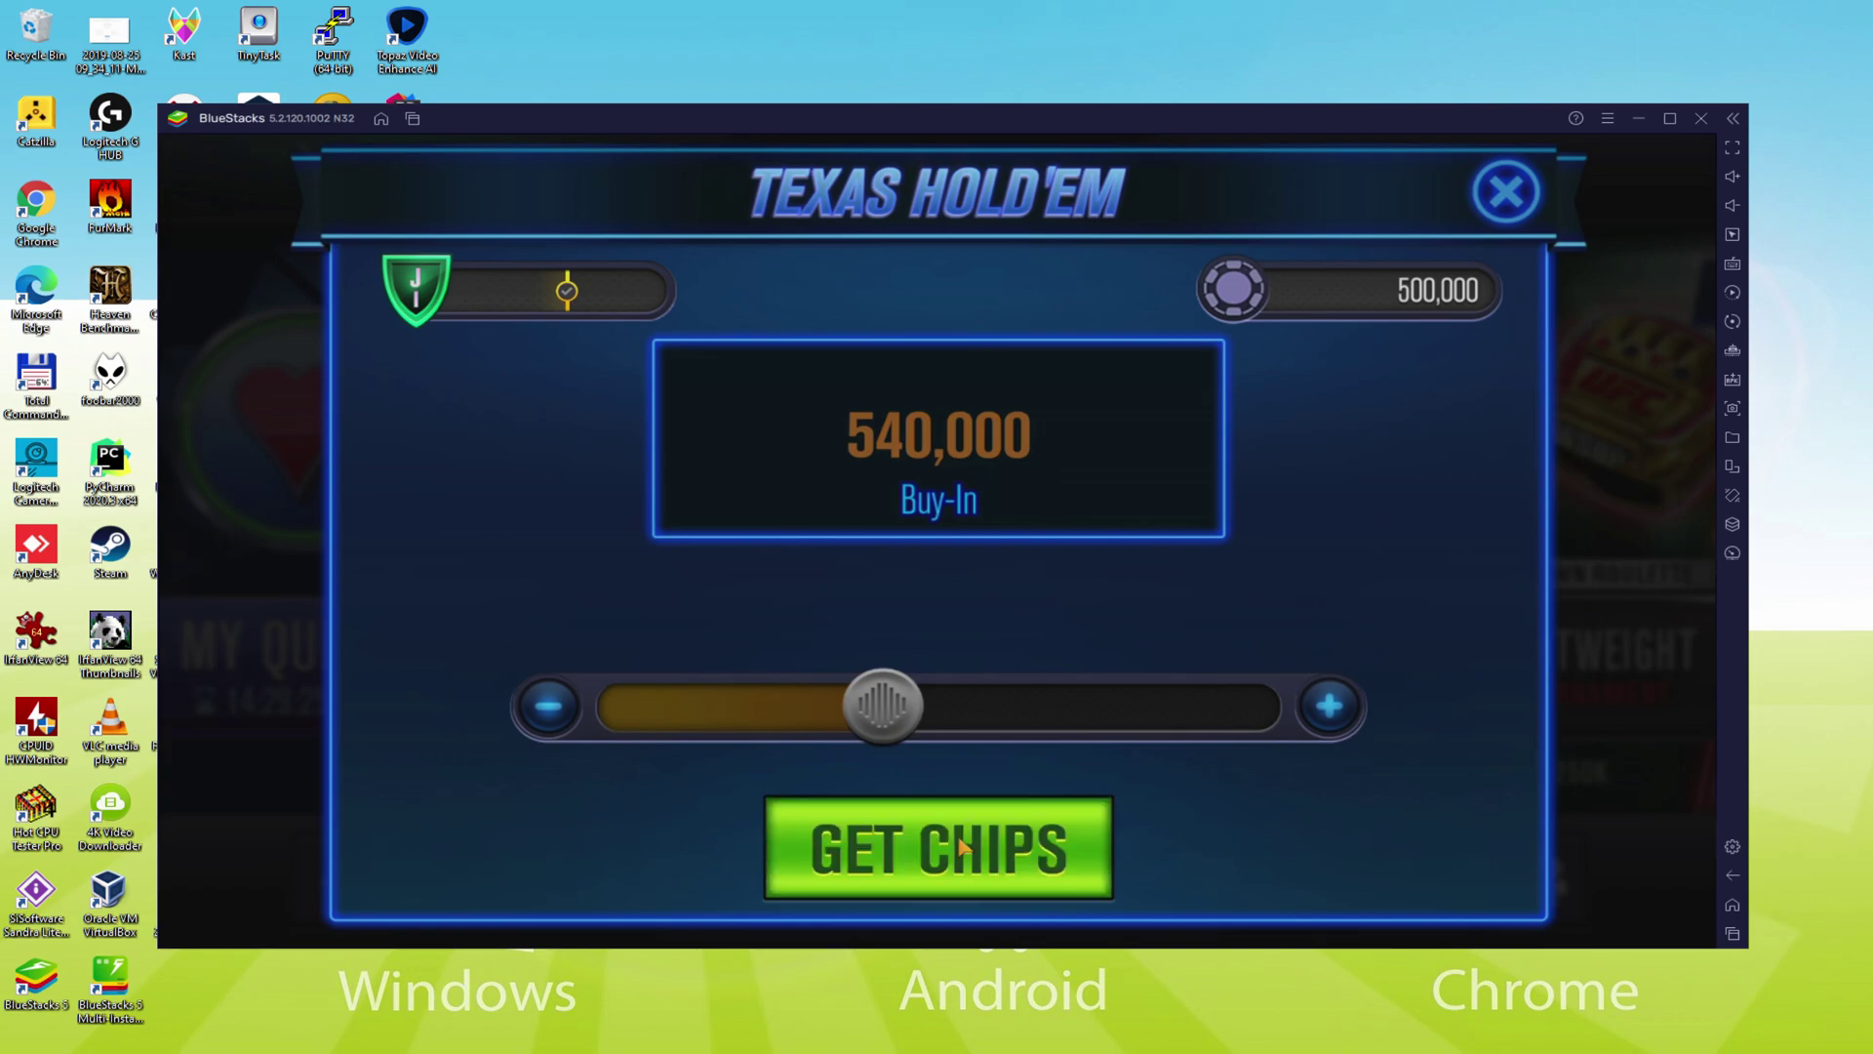
left_click(966, 858)
left_click(917, 795)
left_click_drag(878, 722, 761, 726)
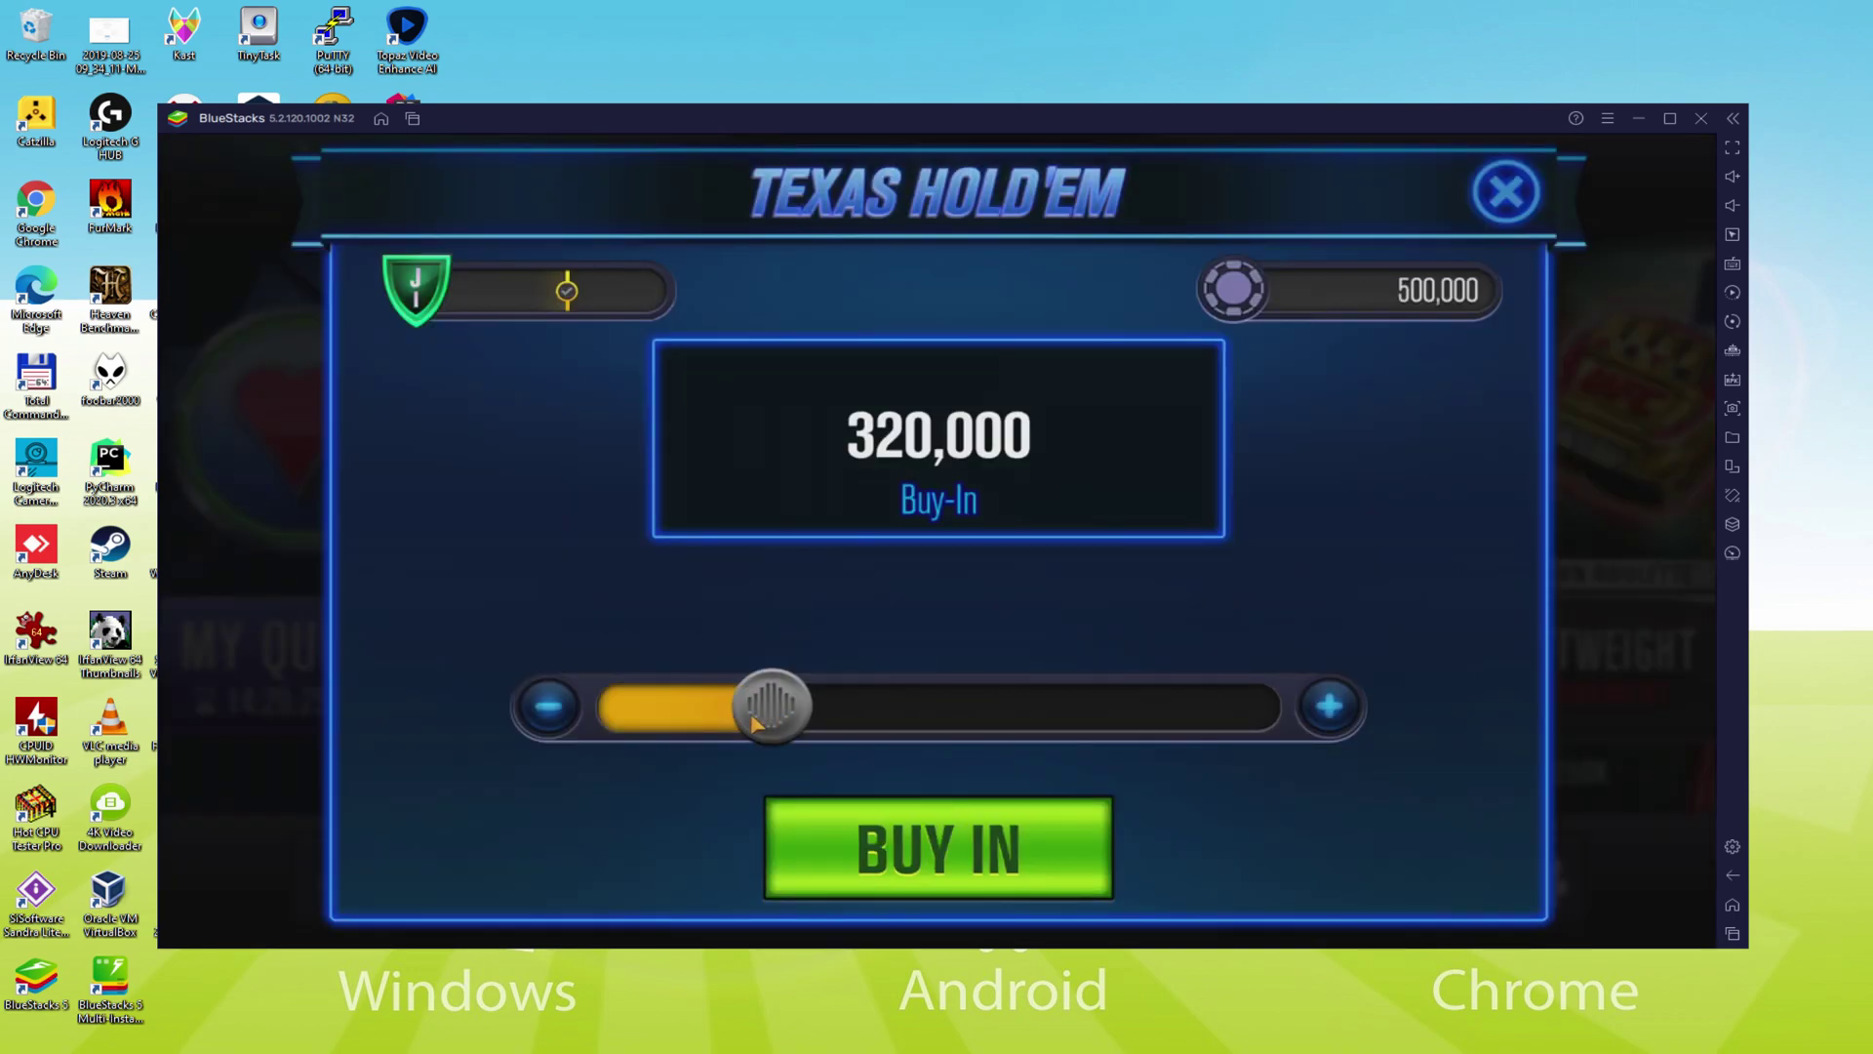
left_click(927, 852)
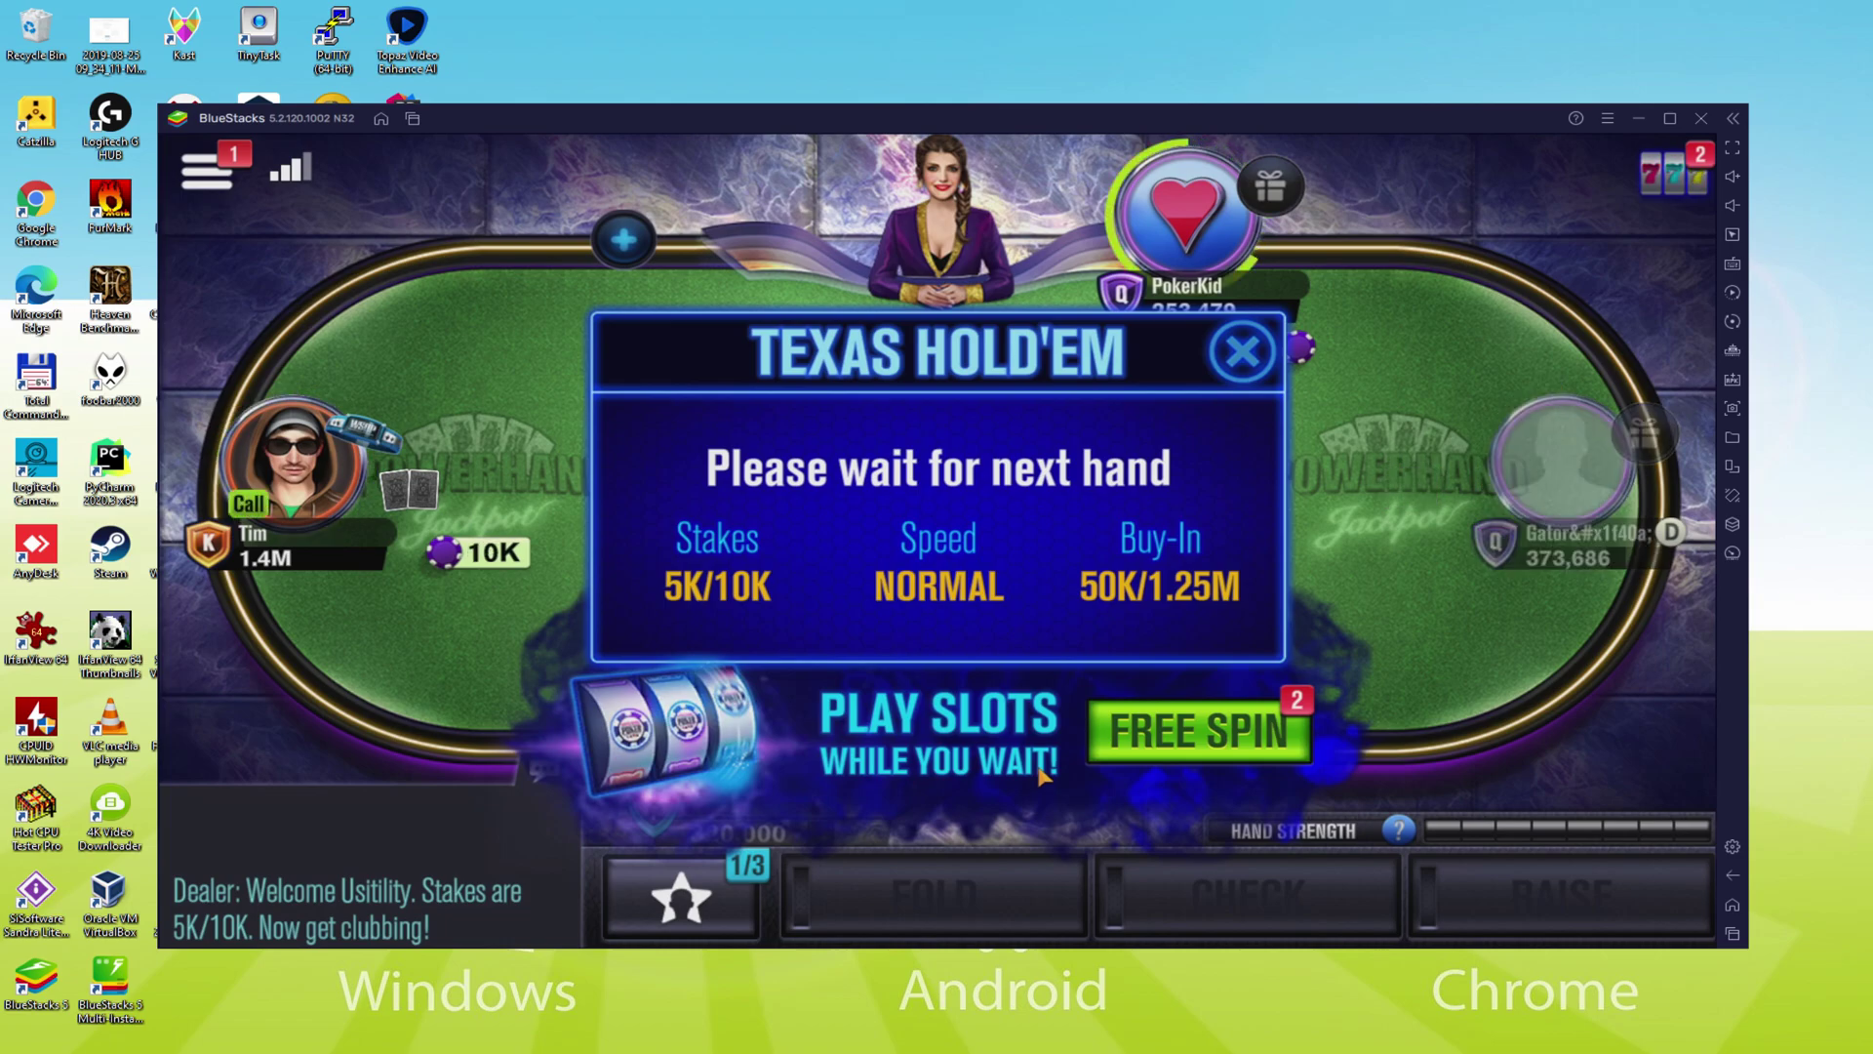
left_click(1239, 359)
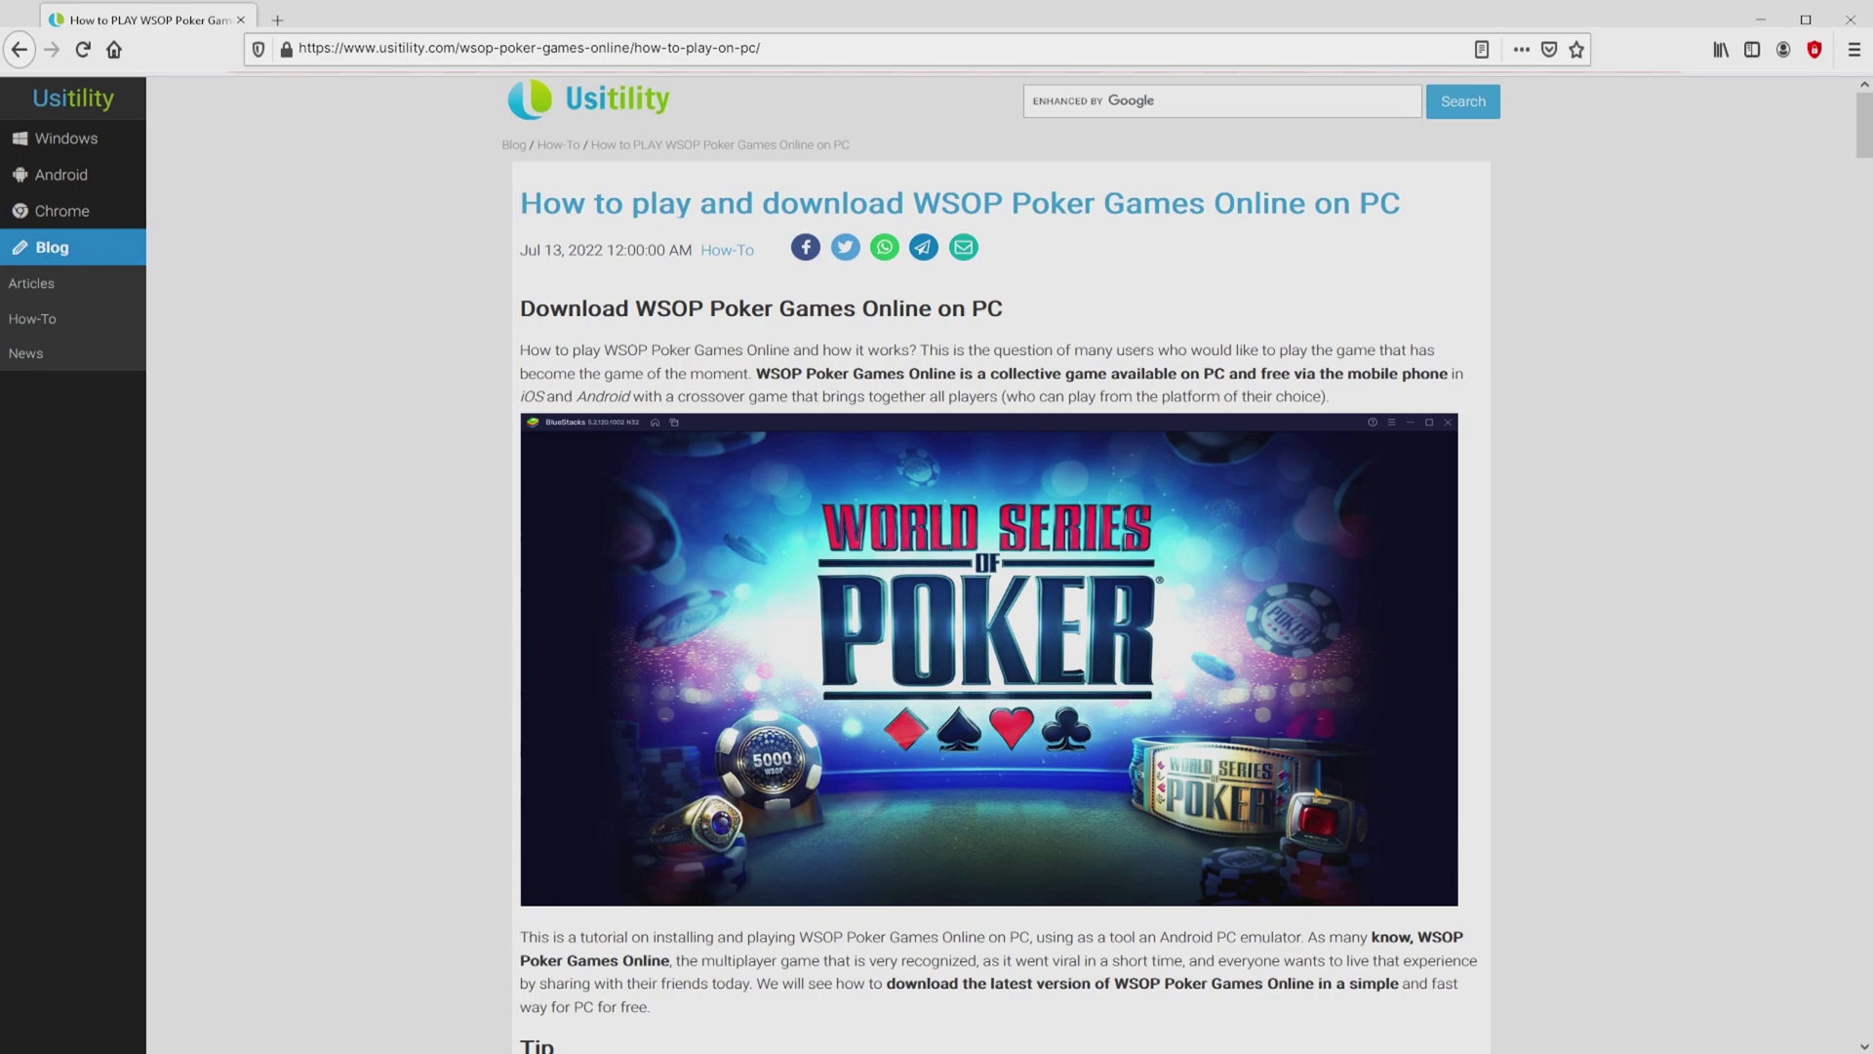
- Scroll the guide down and follow its 'Download Game on PC' link
scroll(1000, 562, "down", 5)
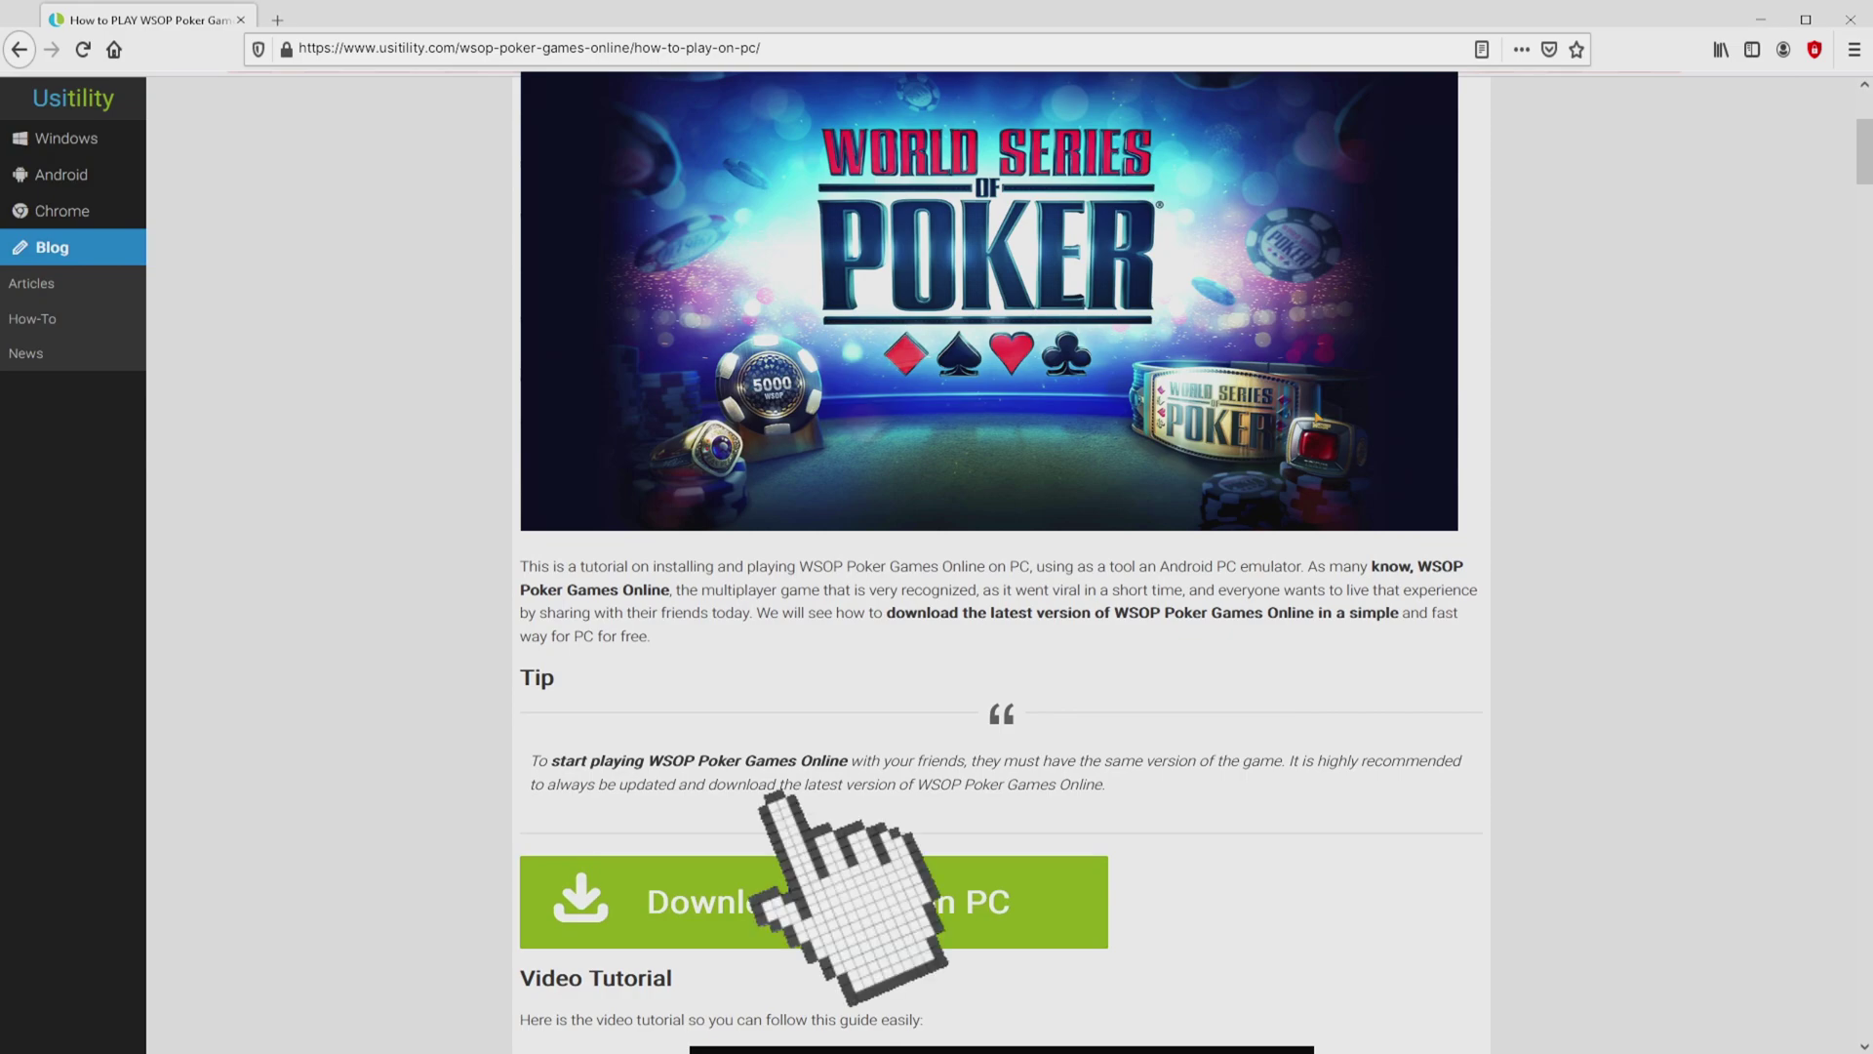
left_click(814, 902)
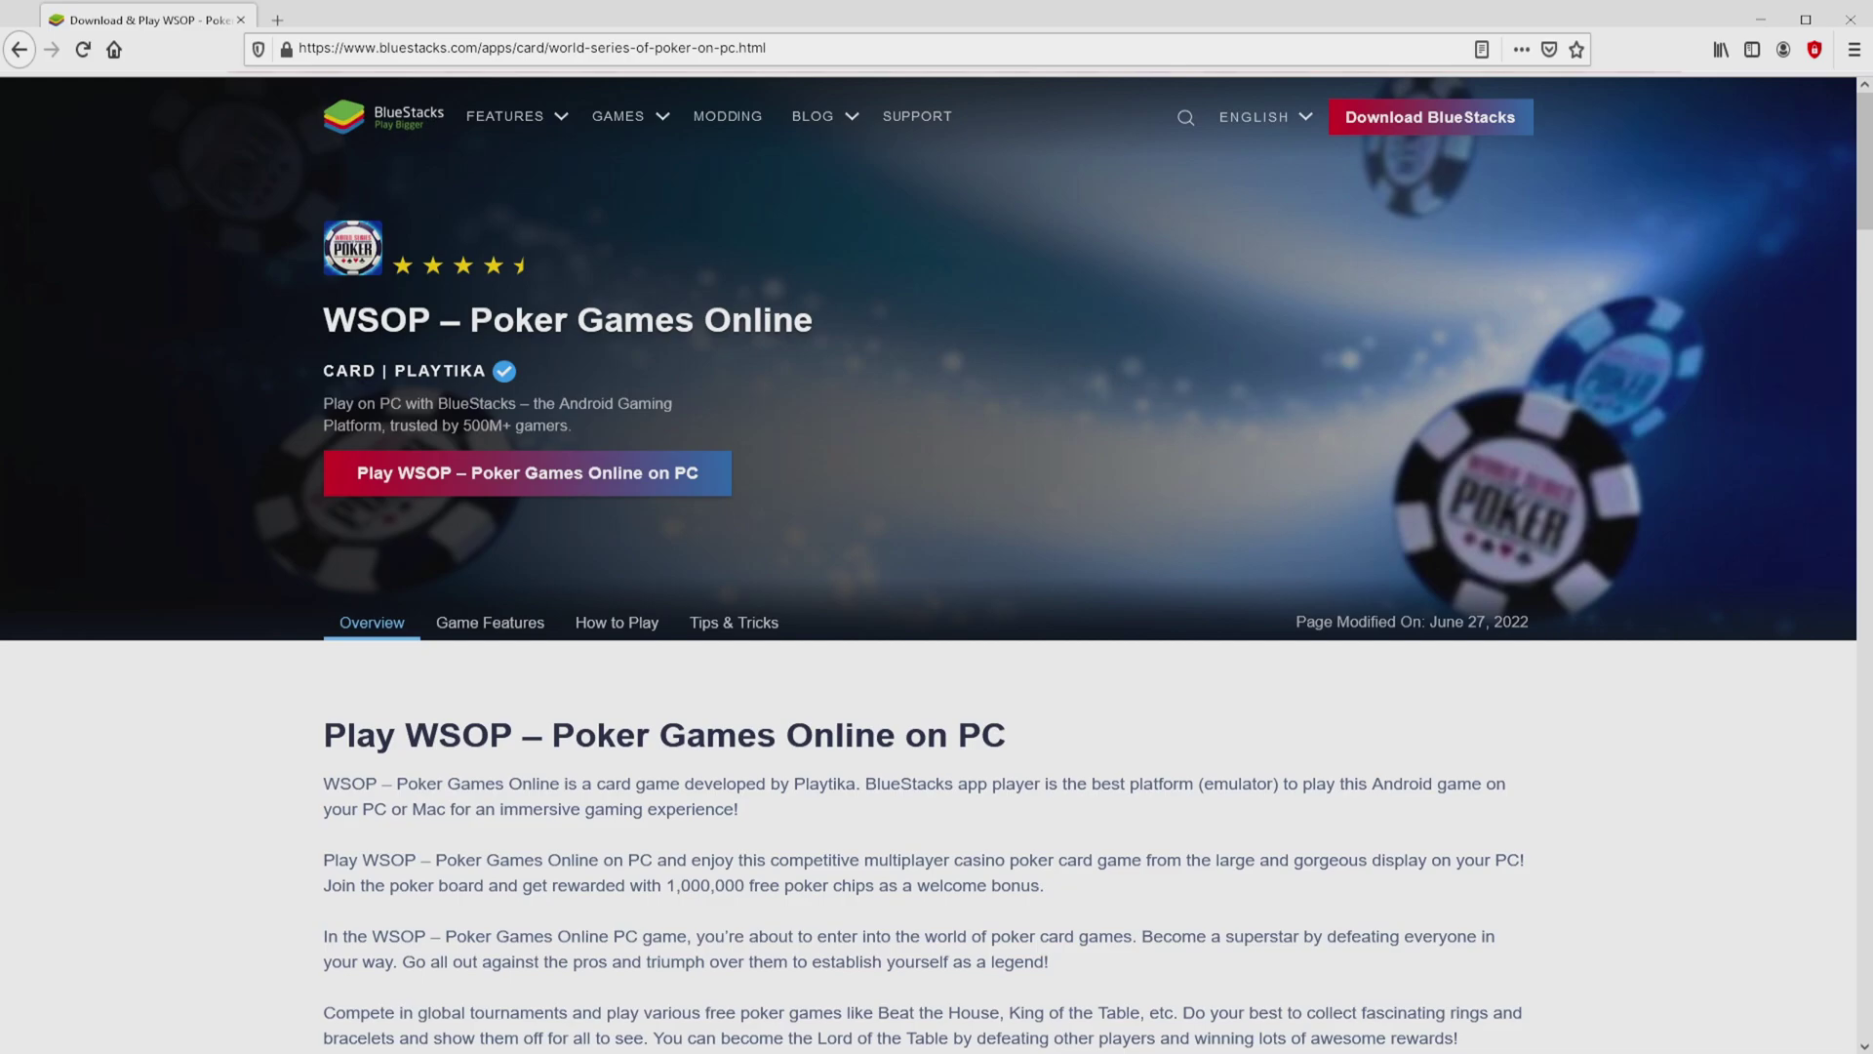
scroll(936, 566, "down", 20)
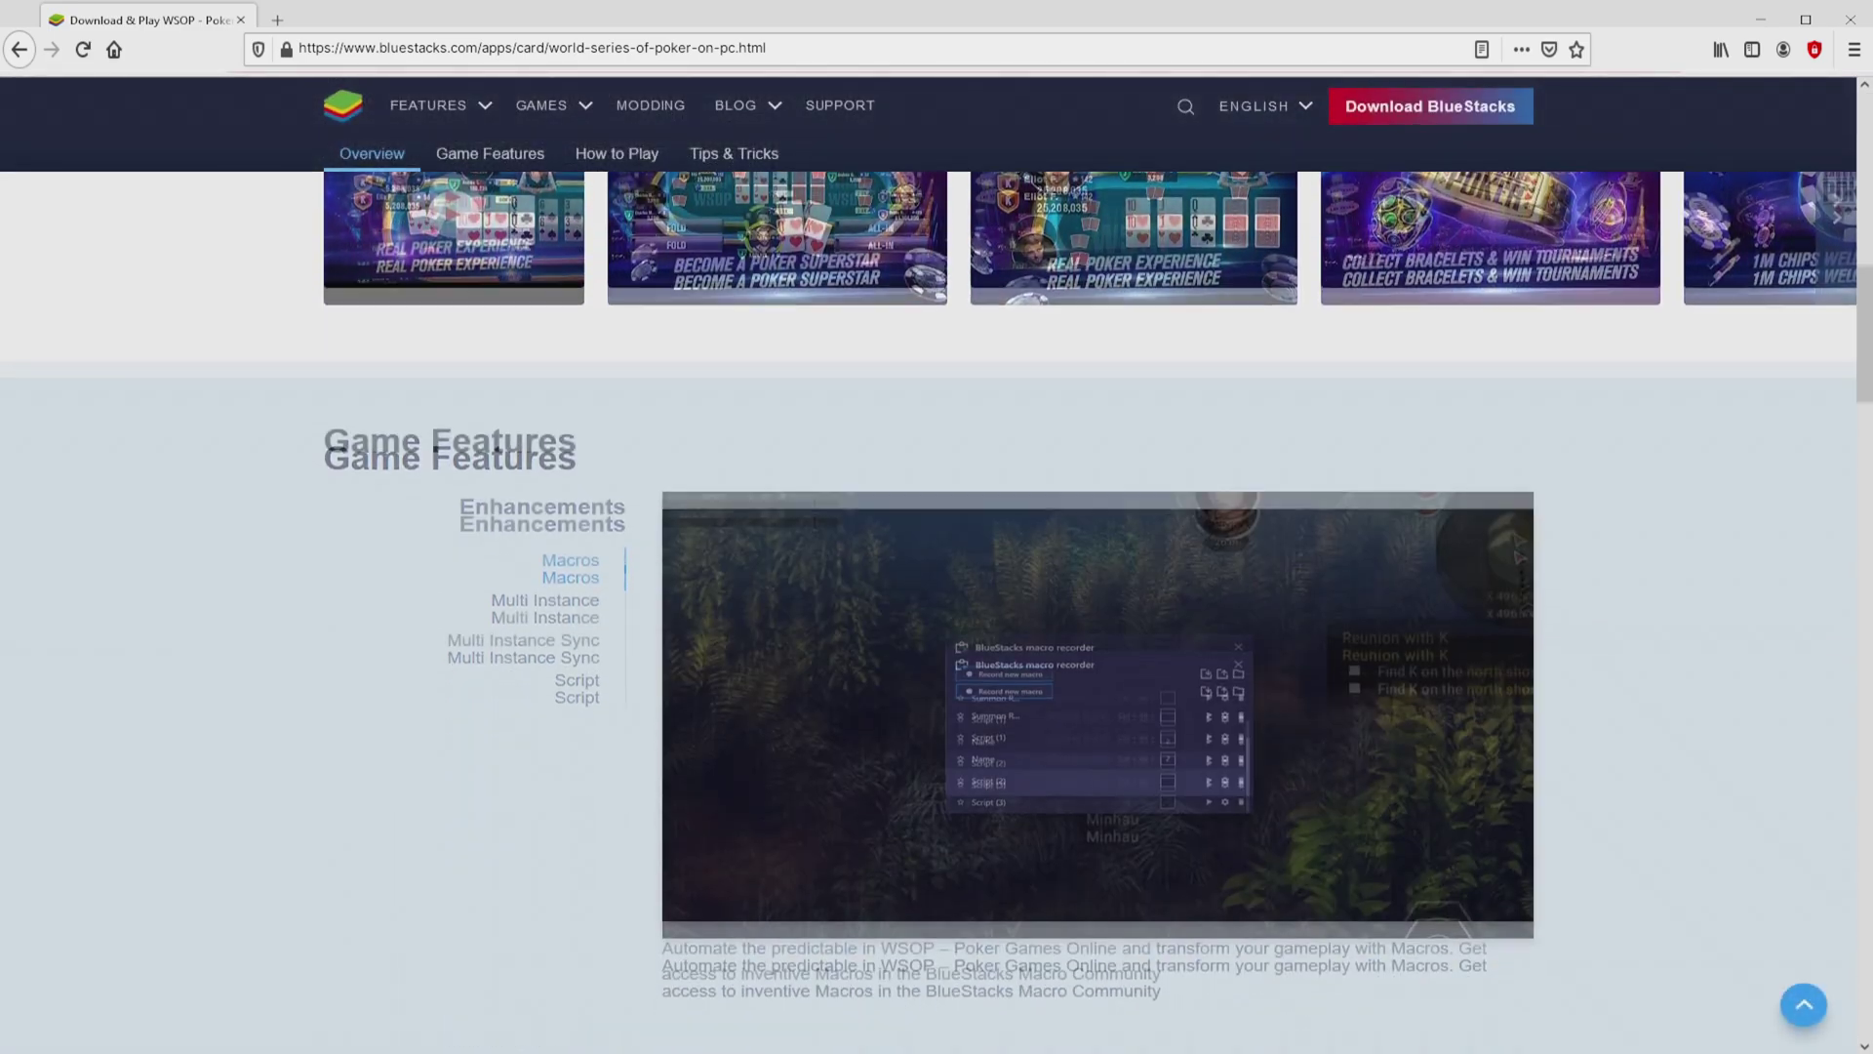
scroll(936, 586, "down", 5)
scroll(937, 585, "up", 10)
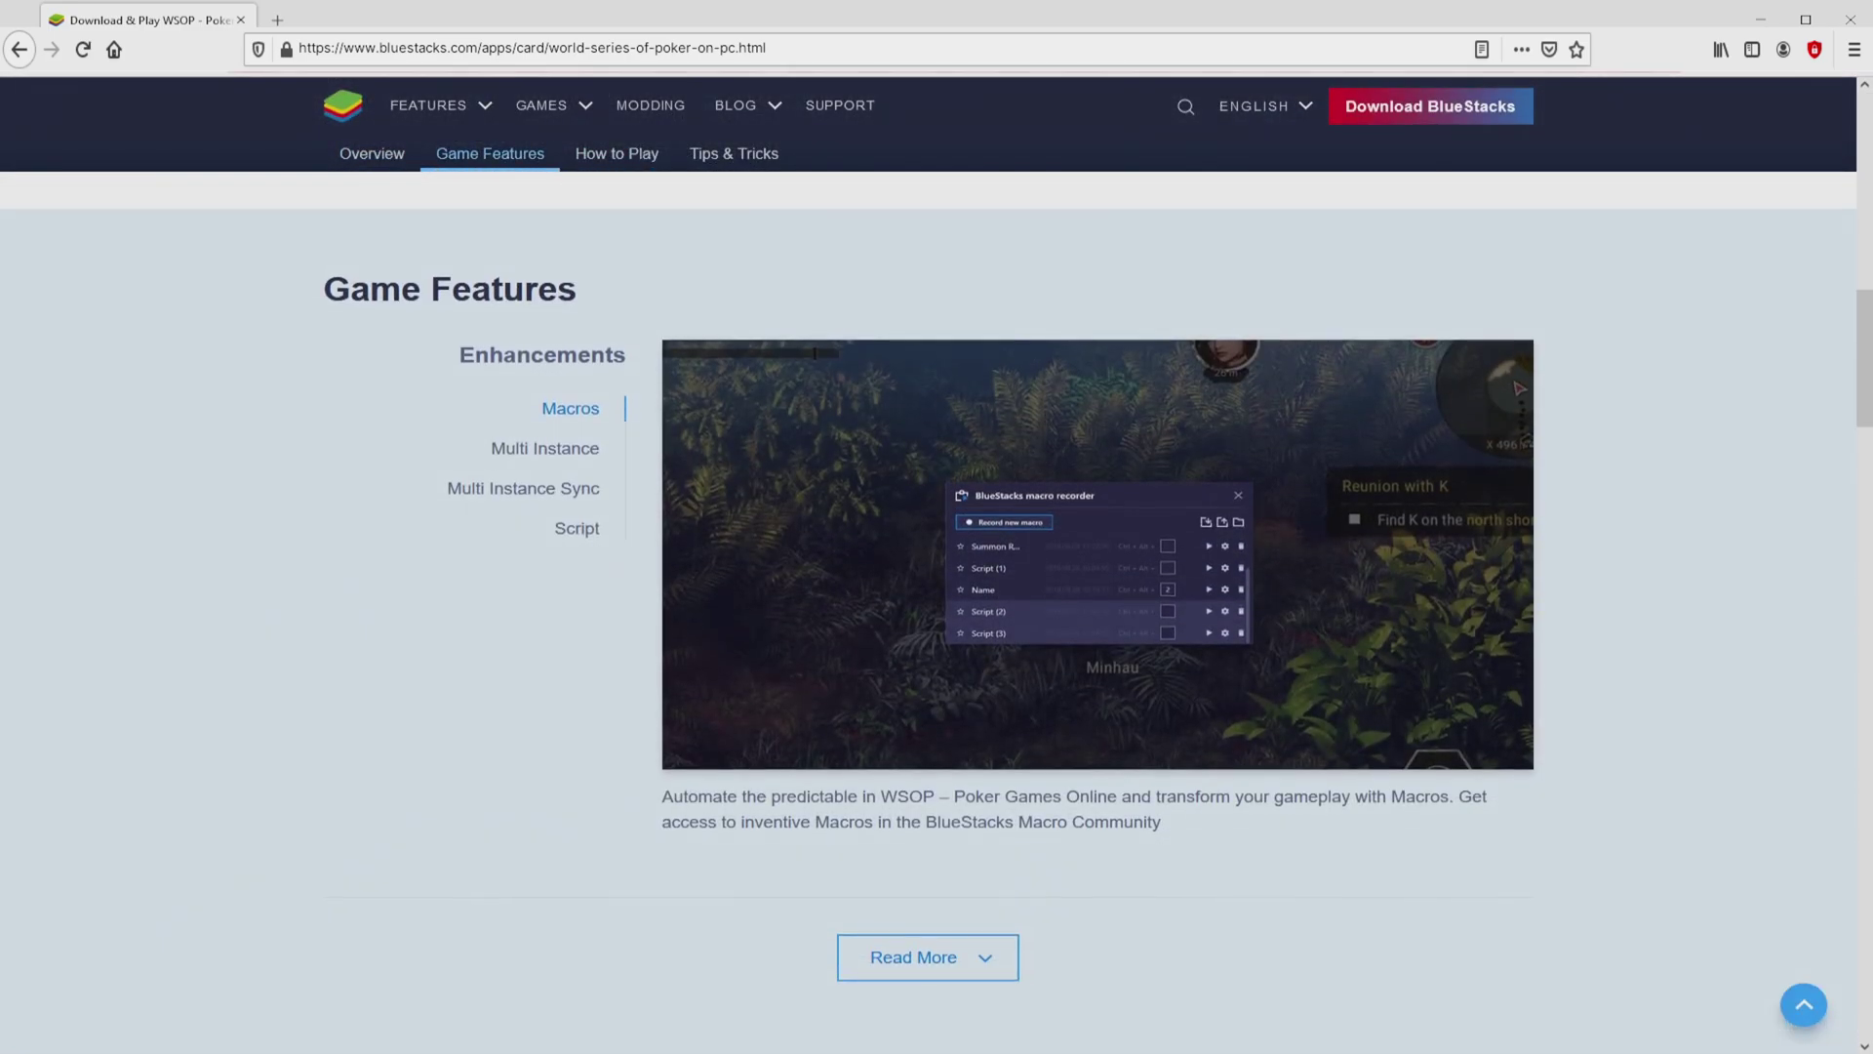
left_click(544, 447)
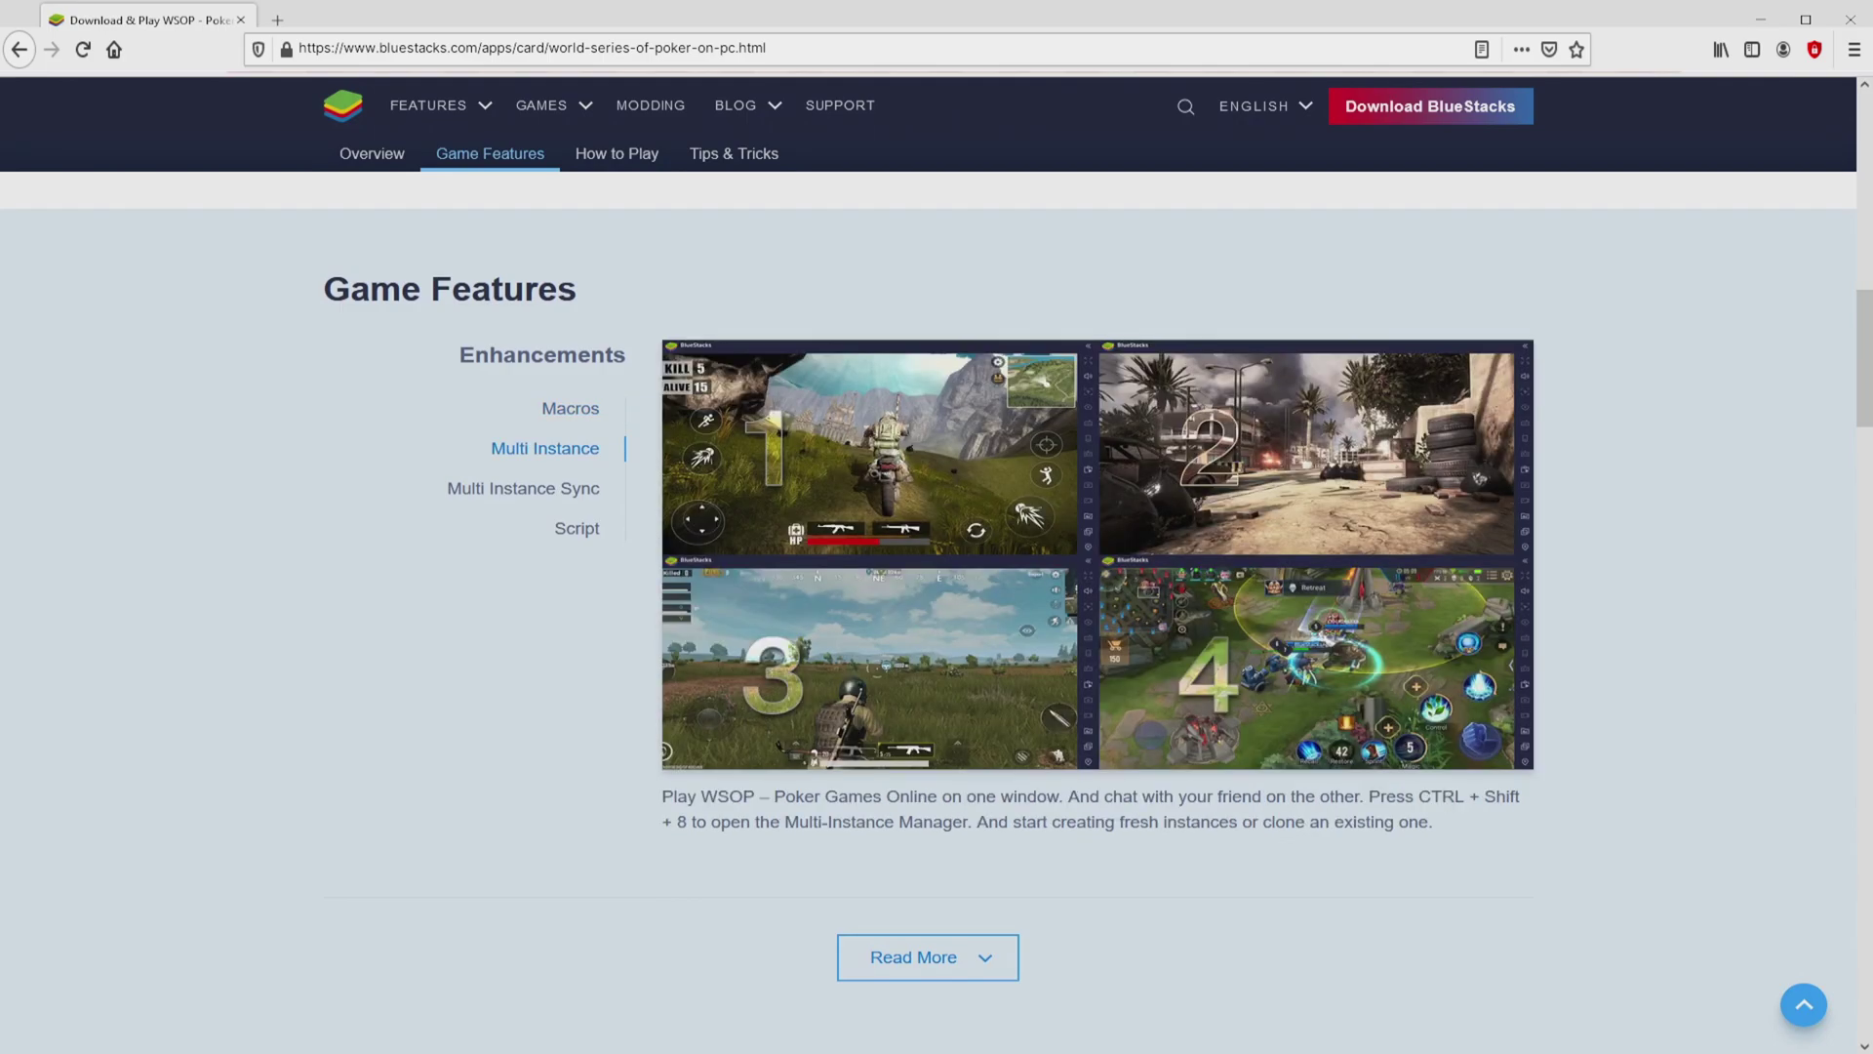
left_click(523, 488)
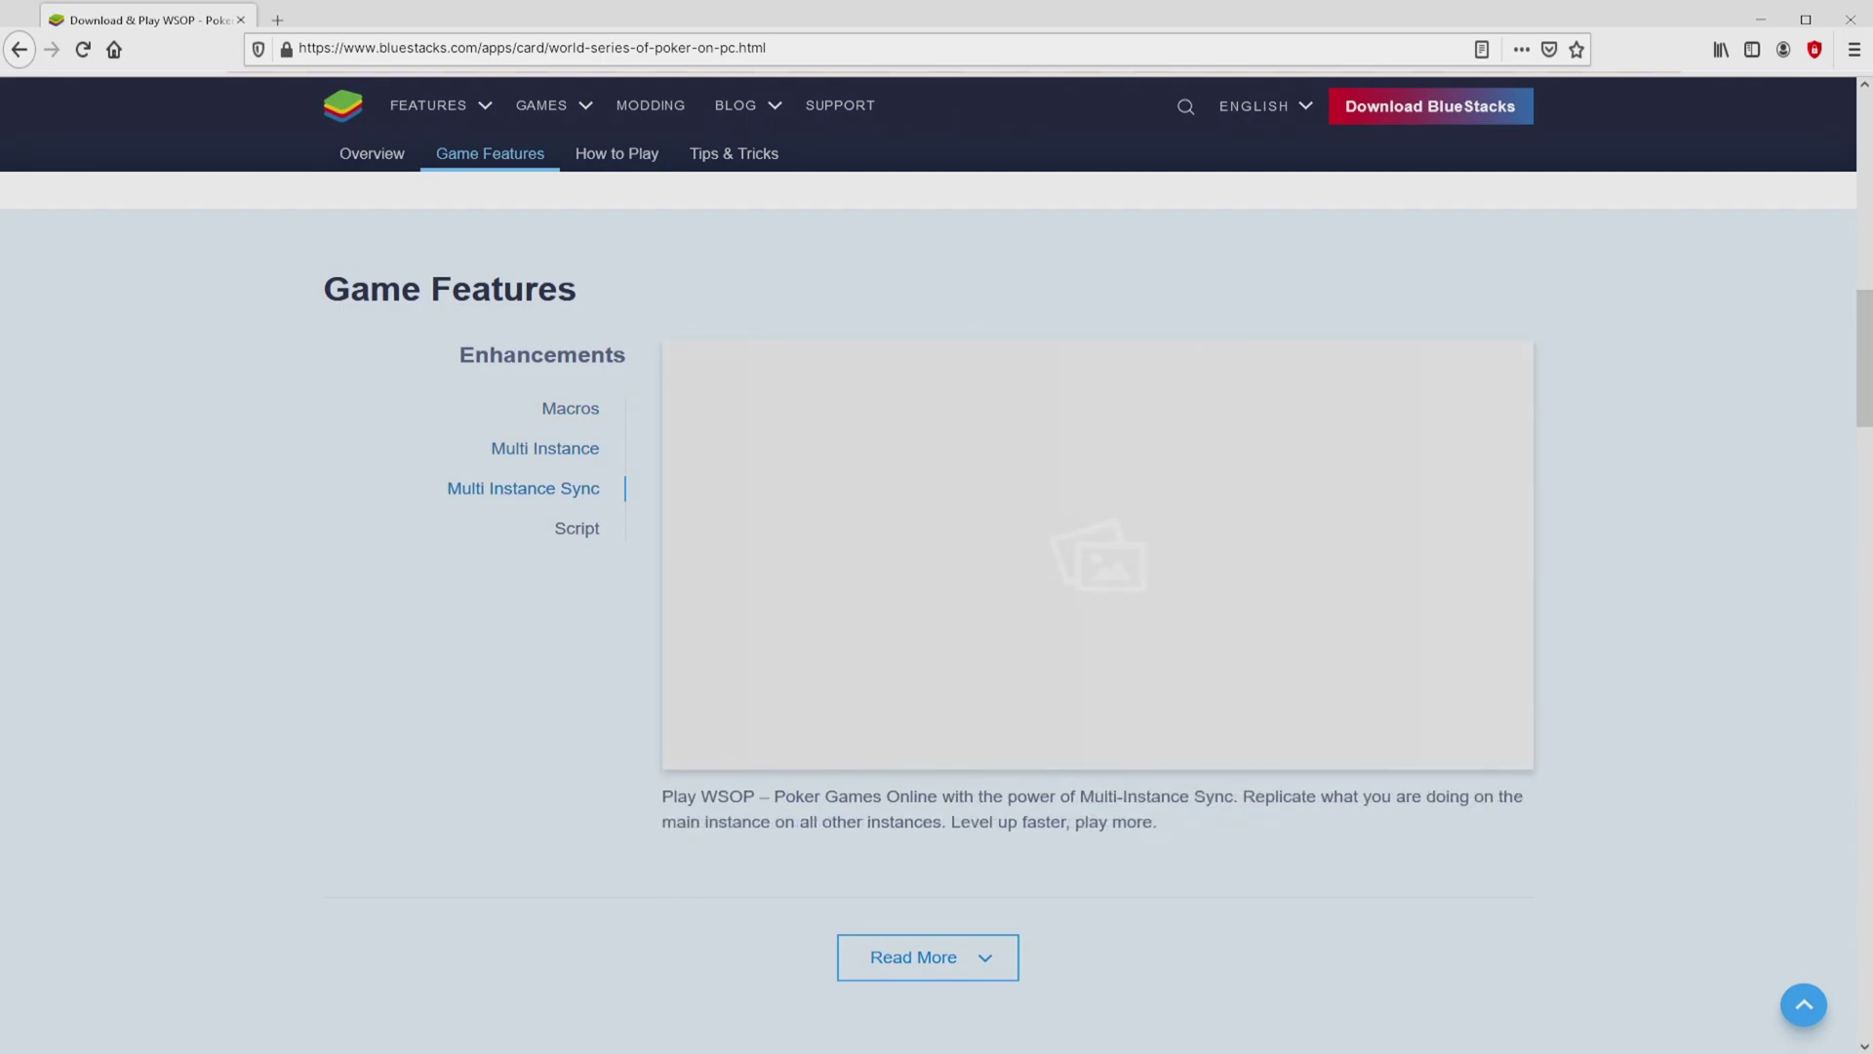
left_click(576, 528)
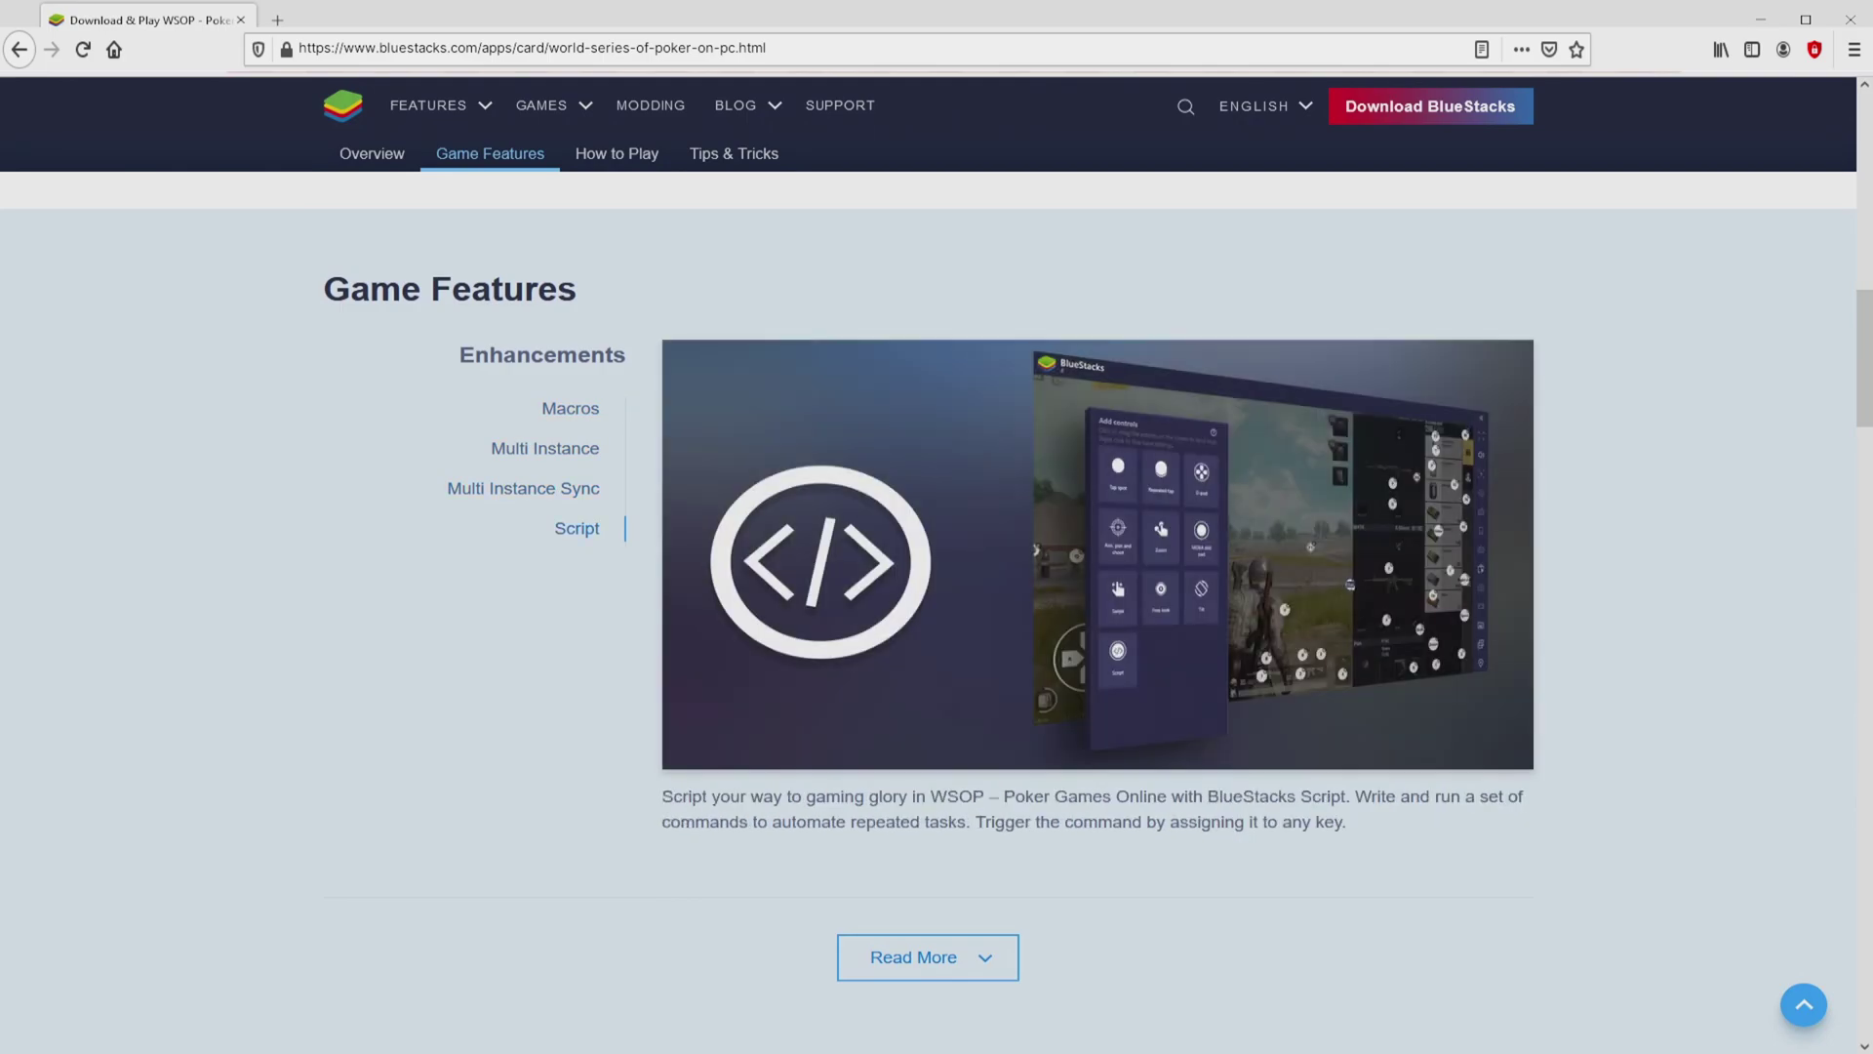
key("Home")
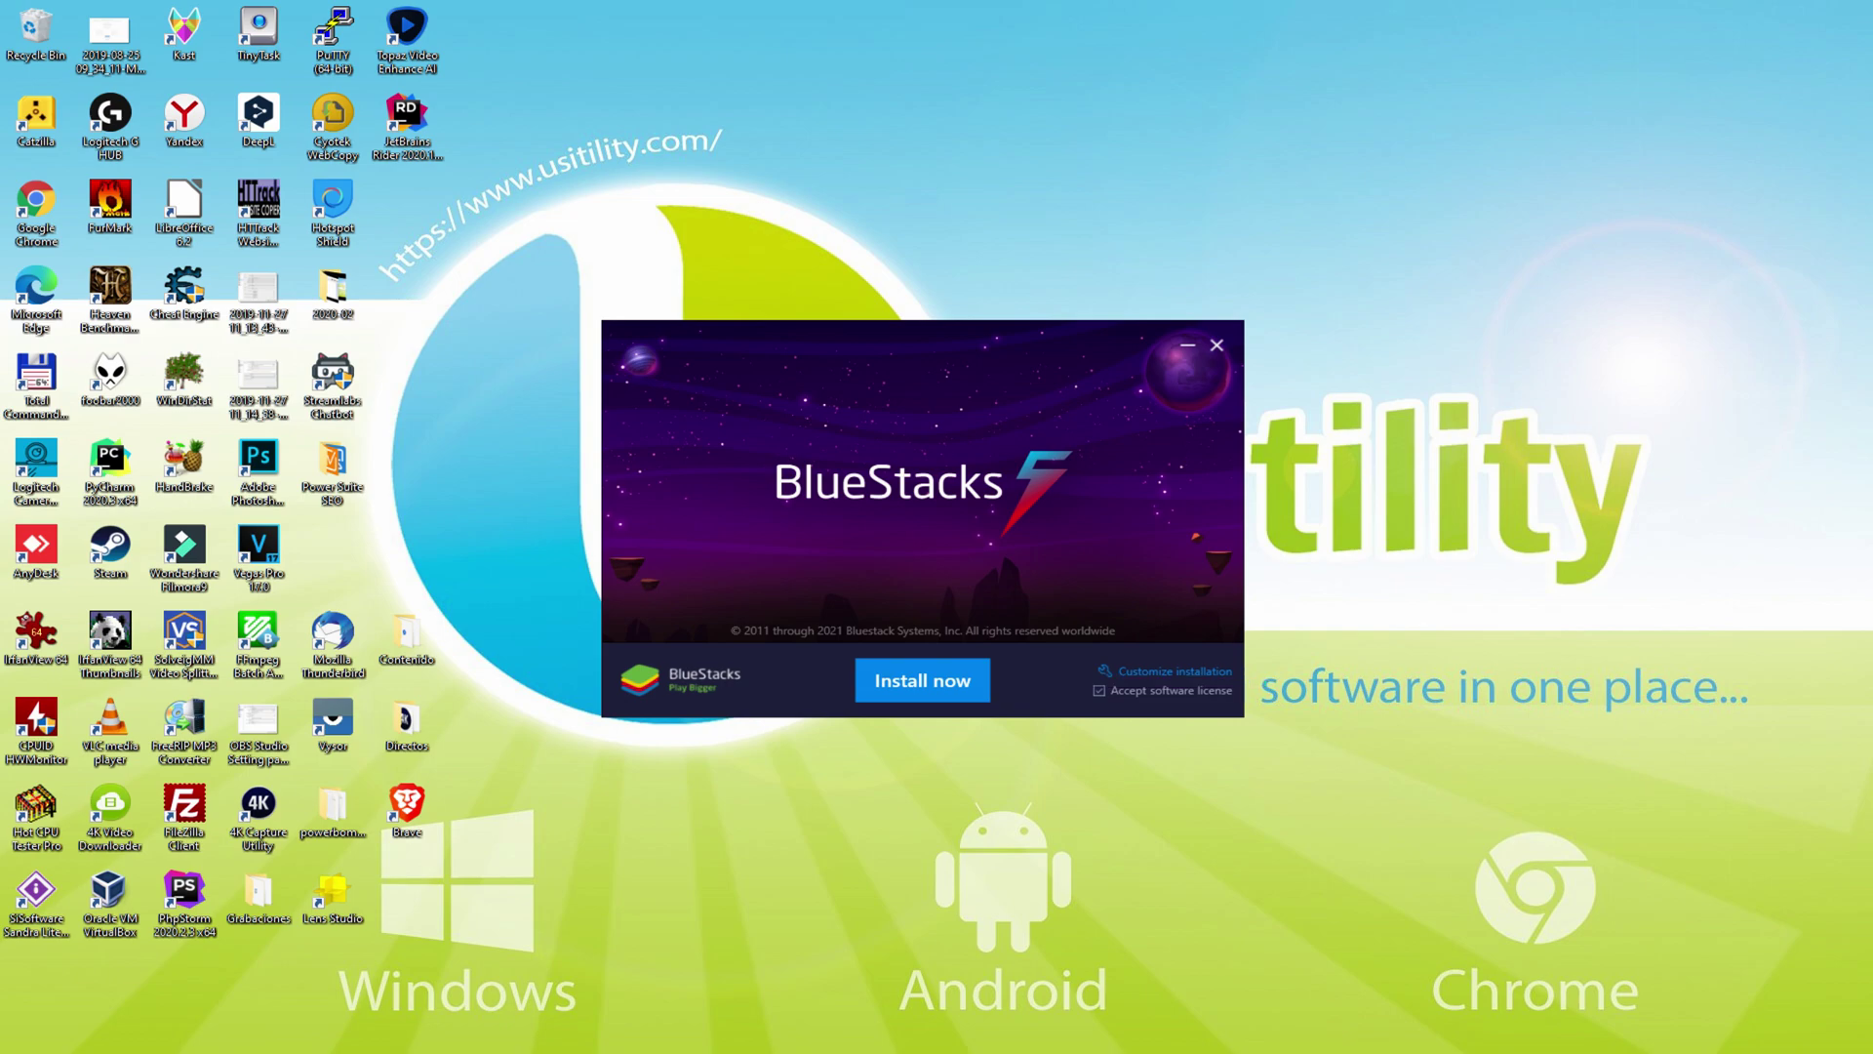
- Install BlueStacks with default settings after briefly viewing the custom installation options
left_click(1151, 672)
left_click(1186, 694)
left_click(923, 675)
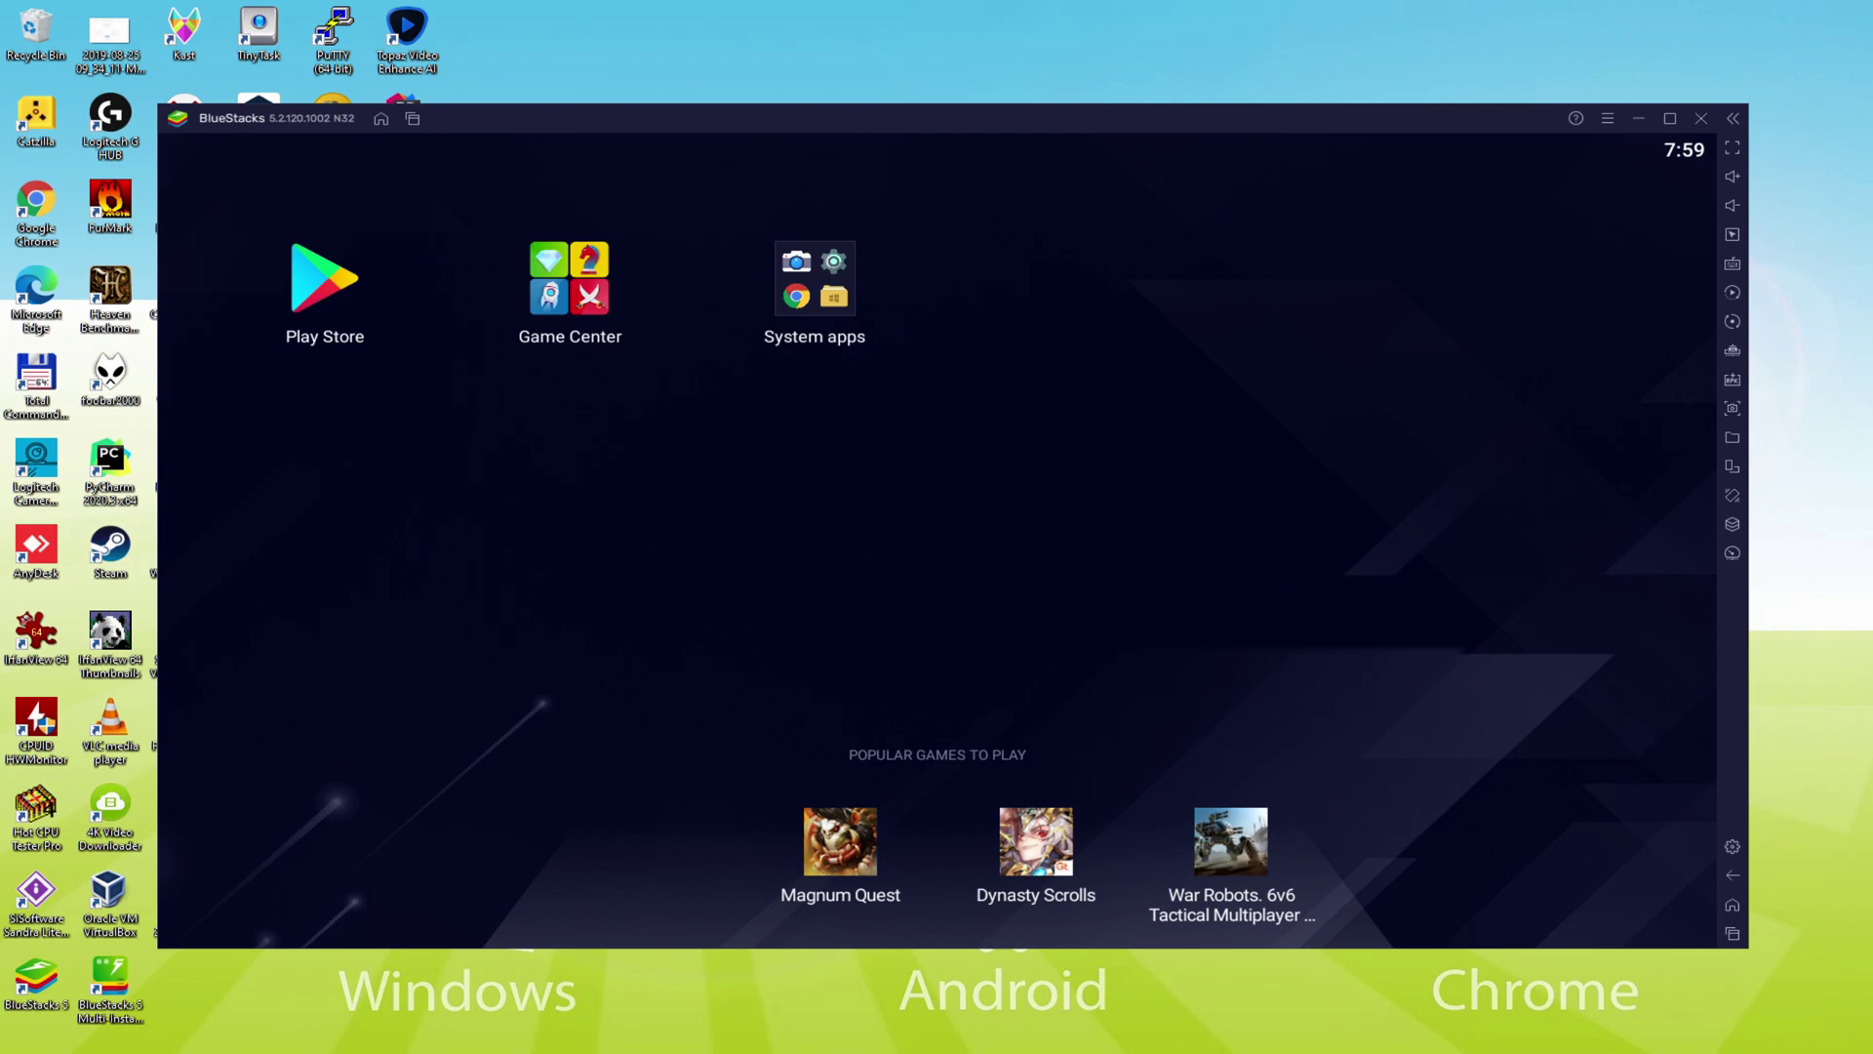
- Open Google Play in BlueStacks and begin signing in with a Google account
left_click(331, 273)
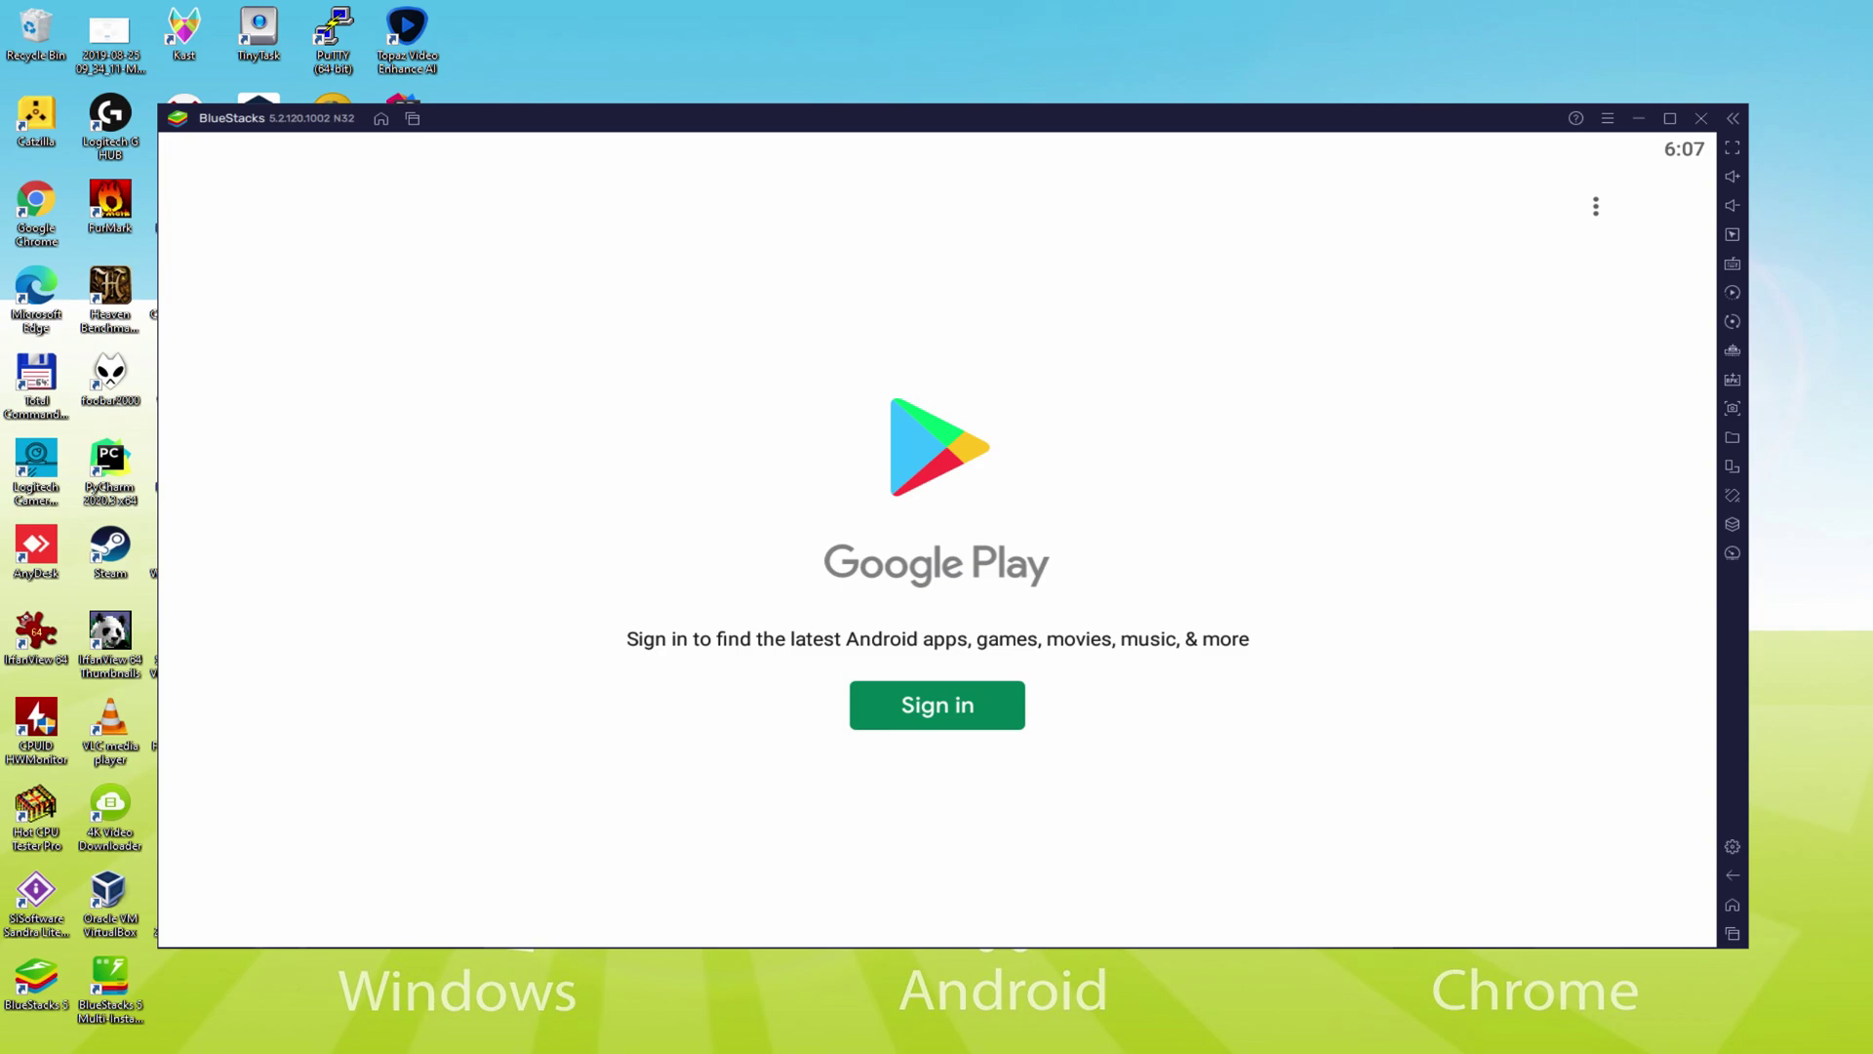
left_click(939, 703)
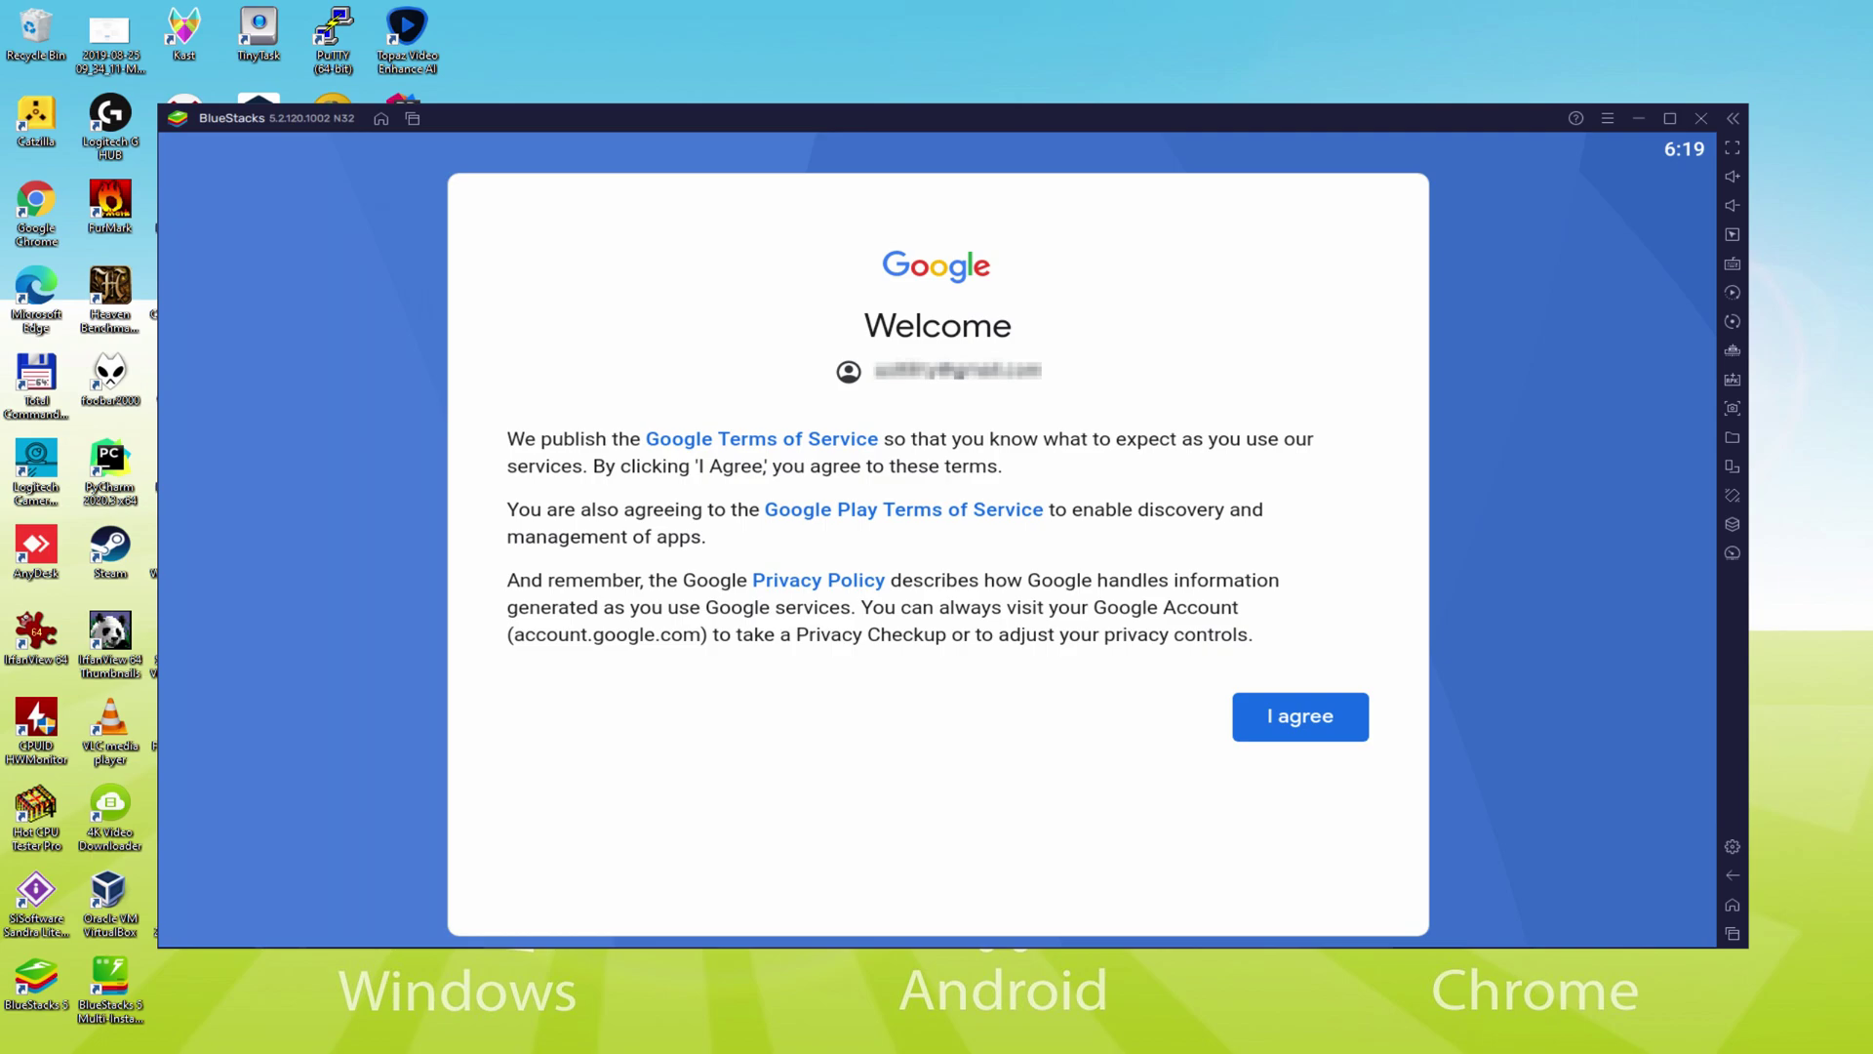
- Agree to Google's terms, switch off 'Back up to Google Drive', and accept the services settings
left_click(1301, 716)
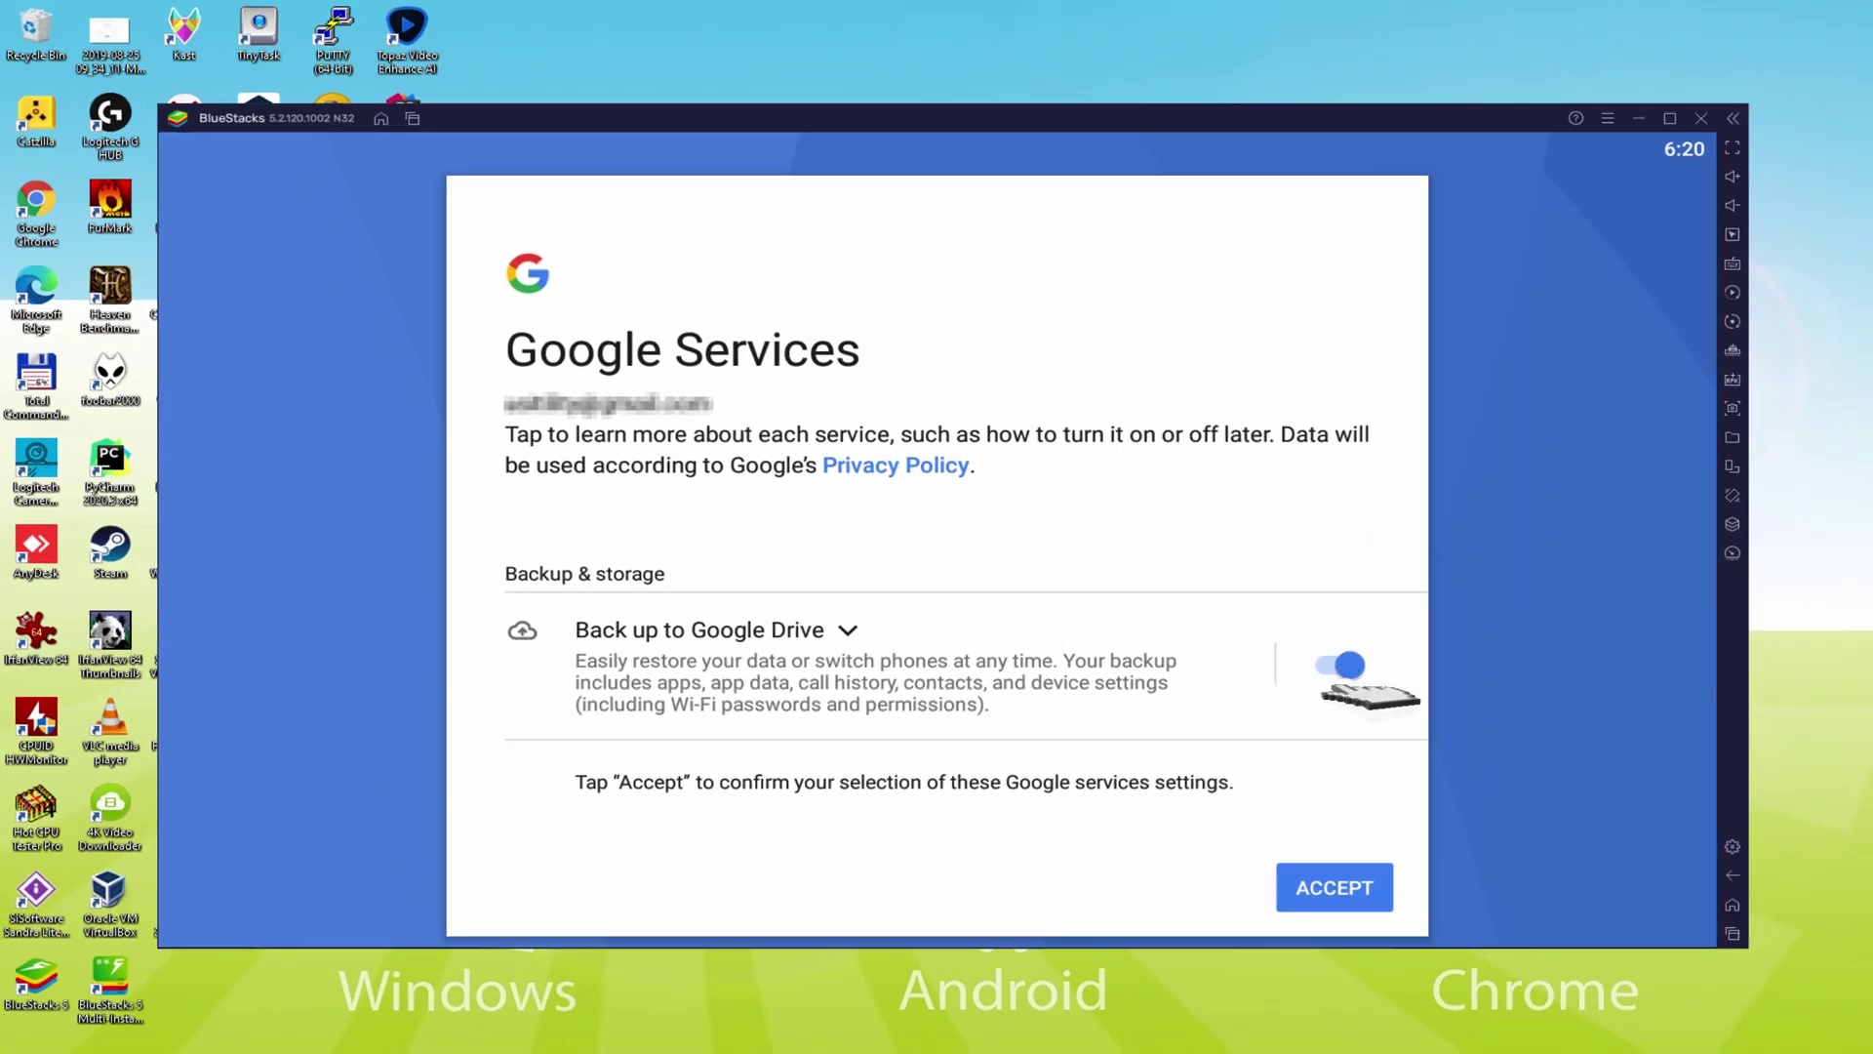
left_click(1330, 664)
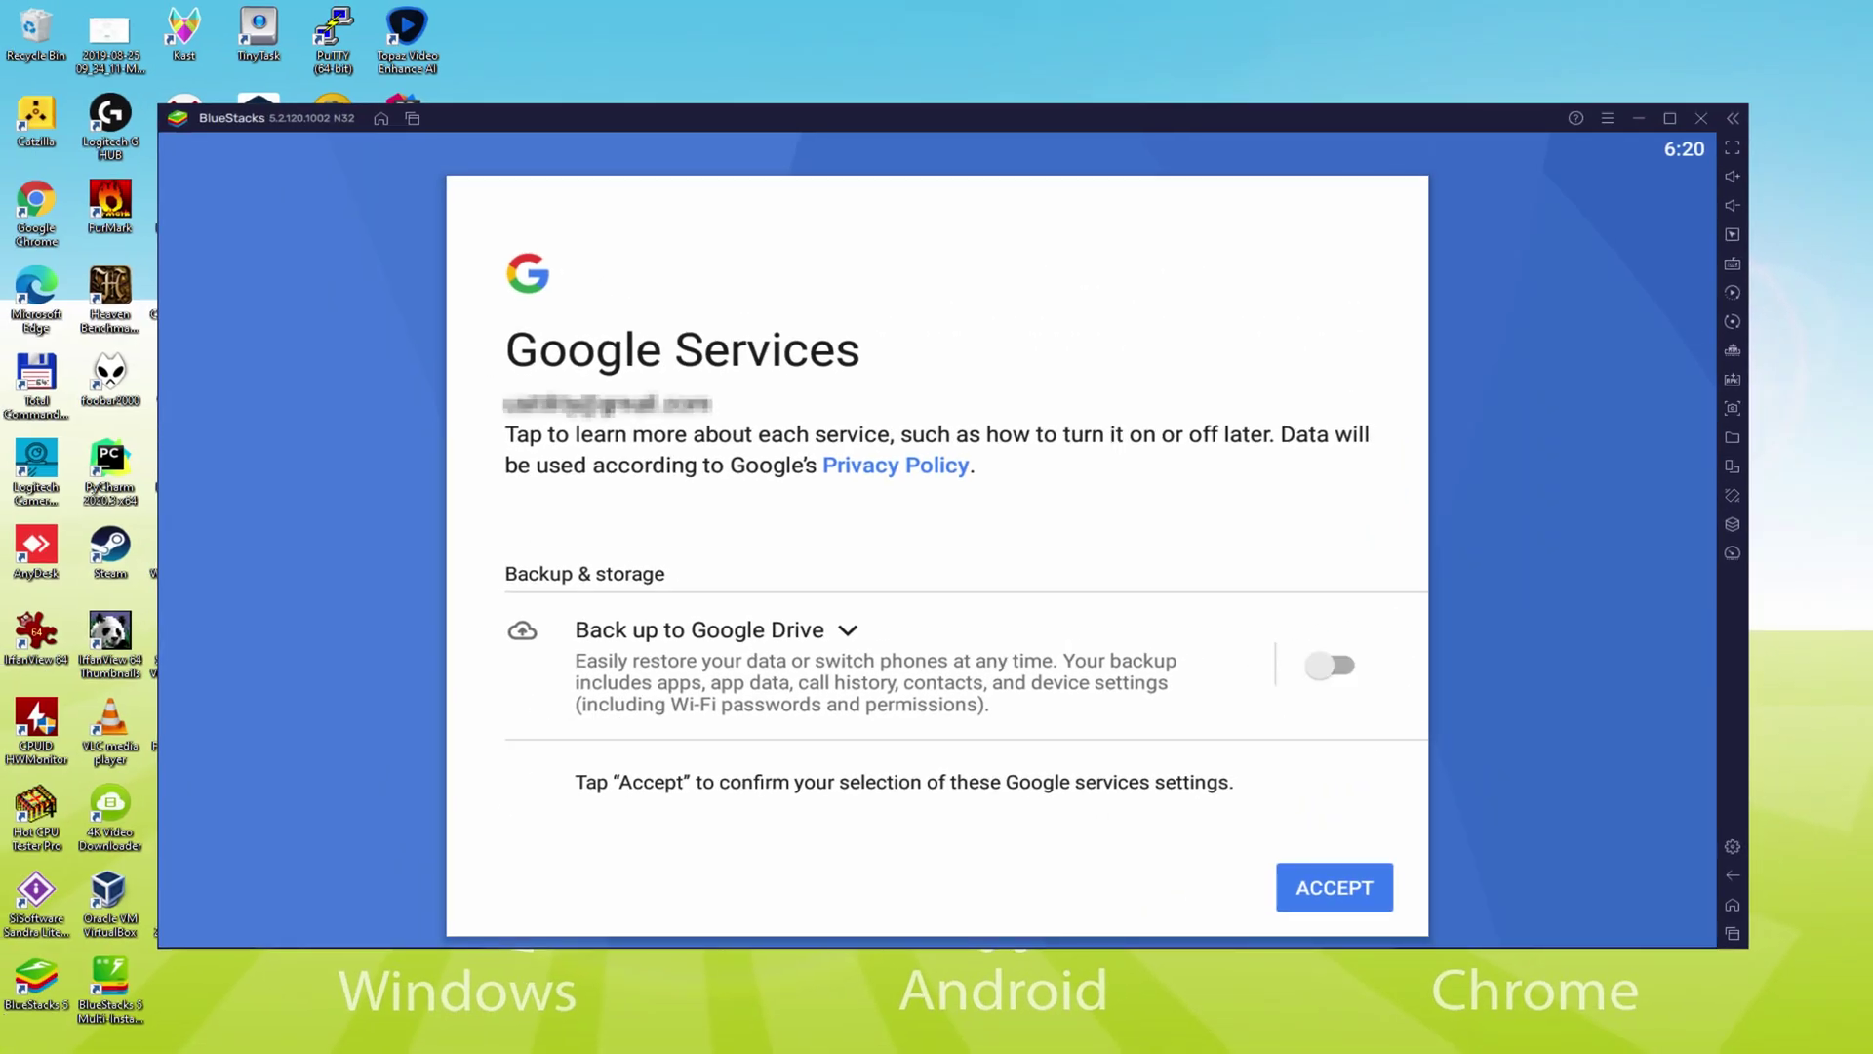
left_click(1332, 887)
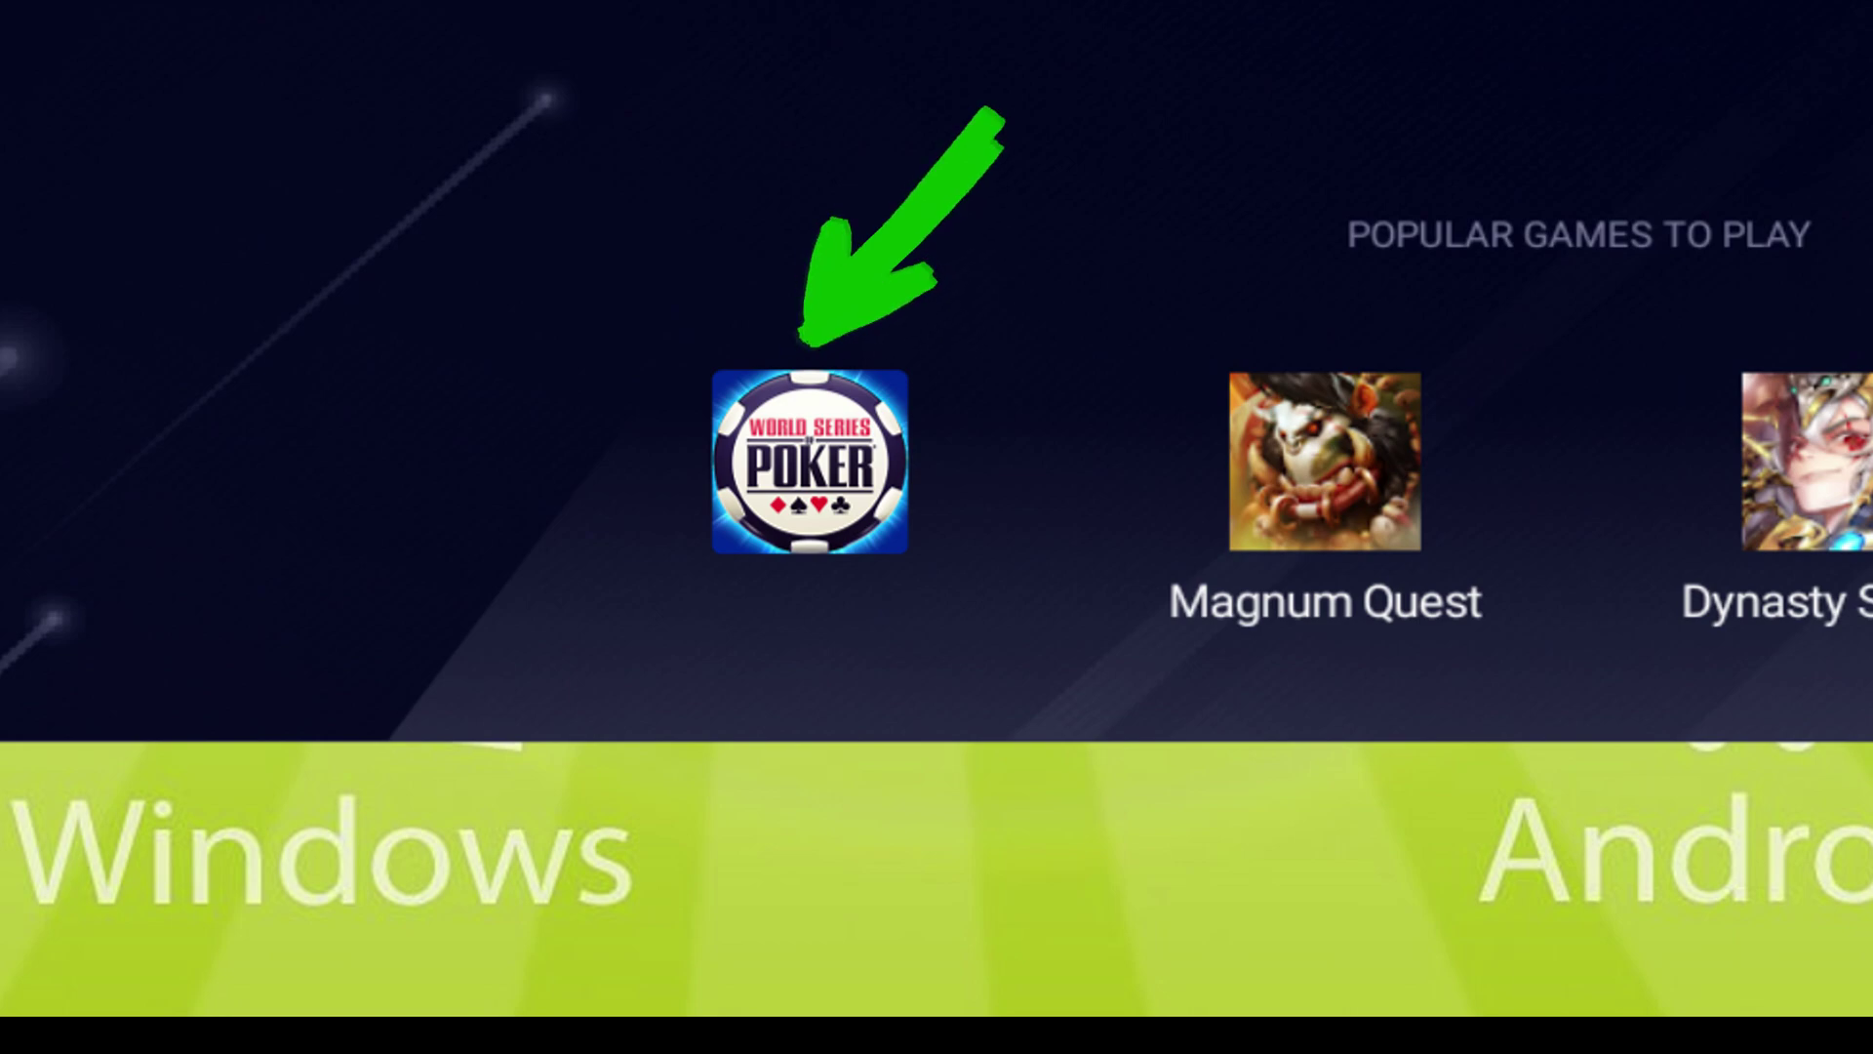
- Open the WSOP – Poker Games Online Play Store page and install it
left_click(644, 839)
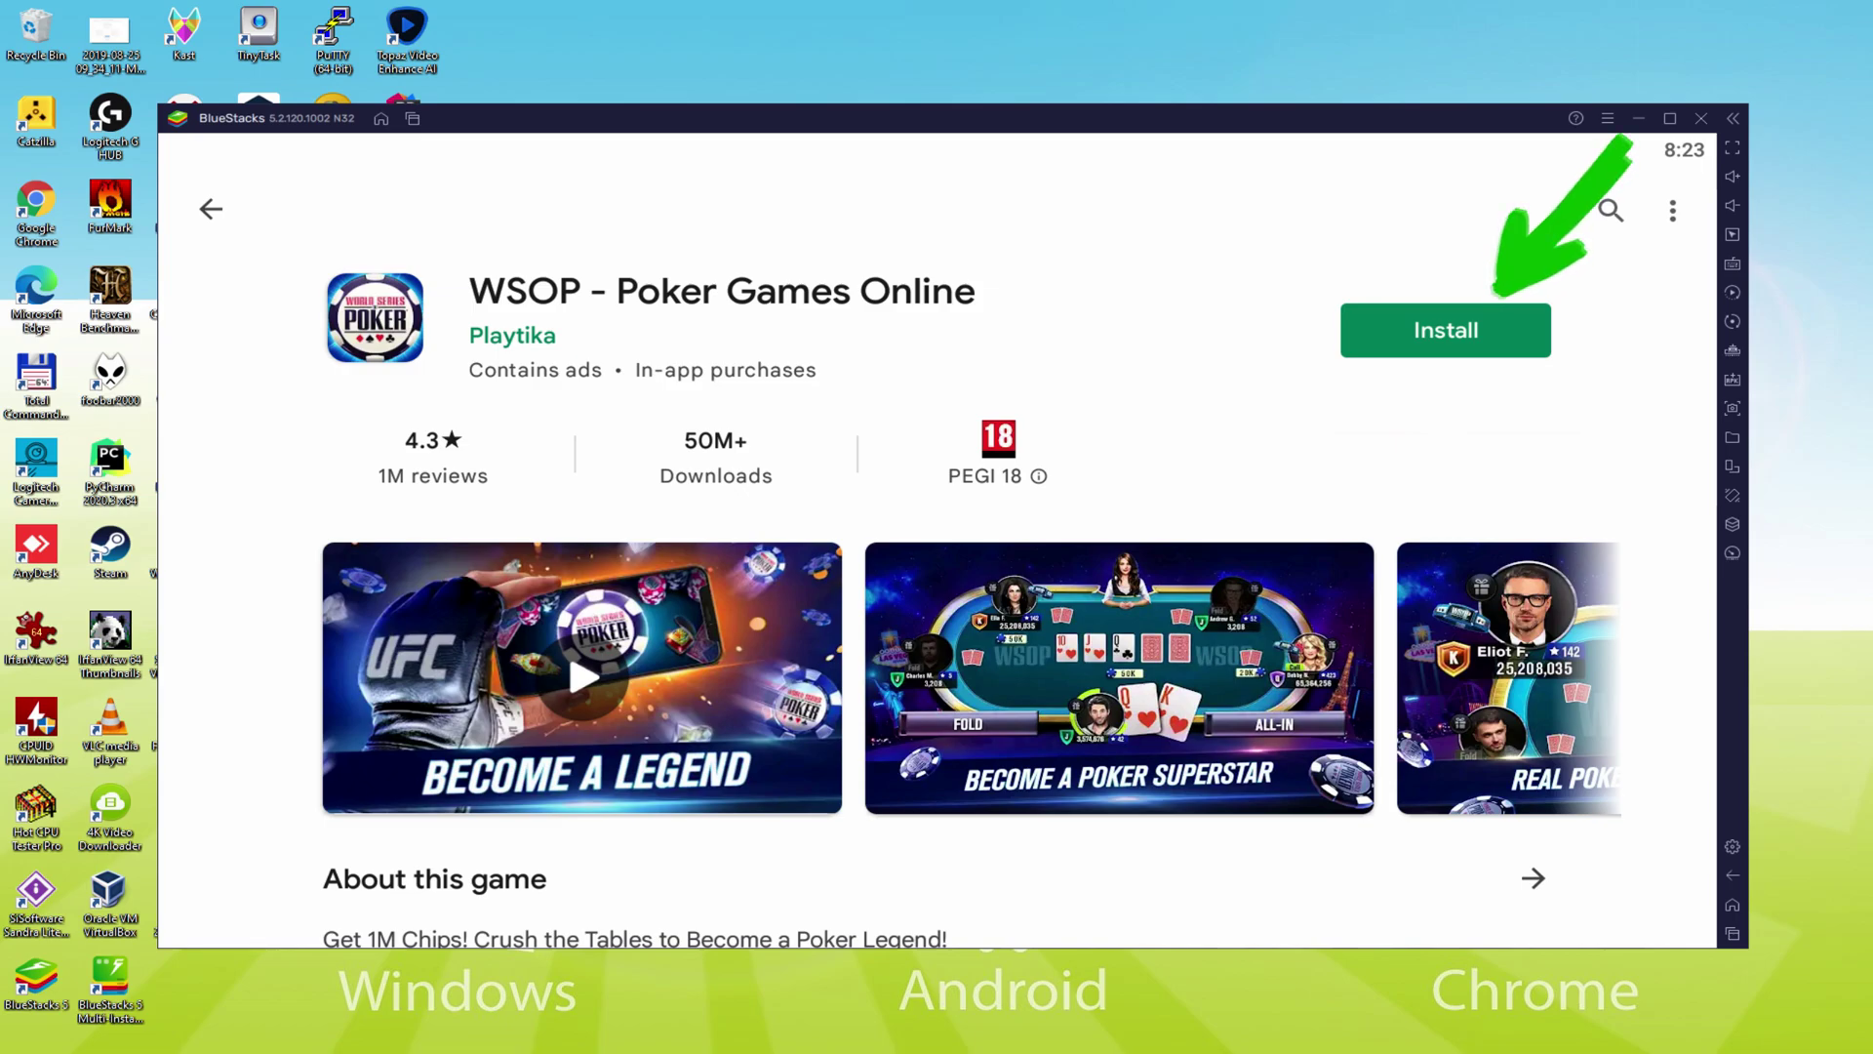
left_click(1463, 330)
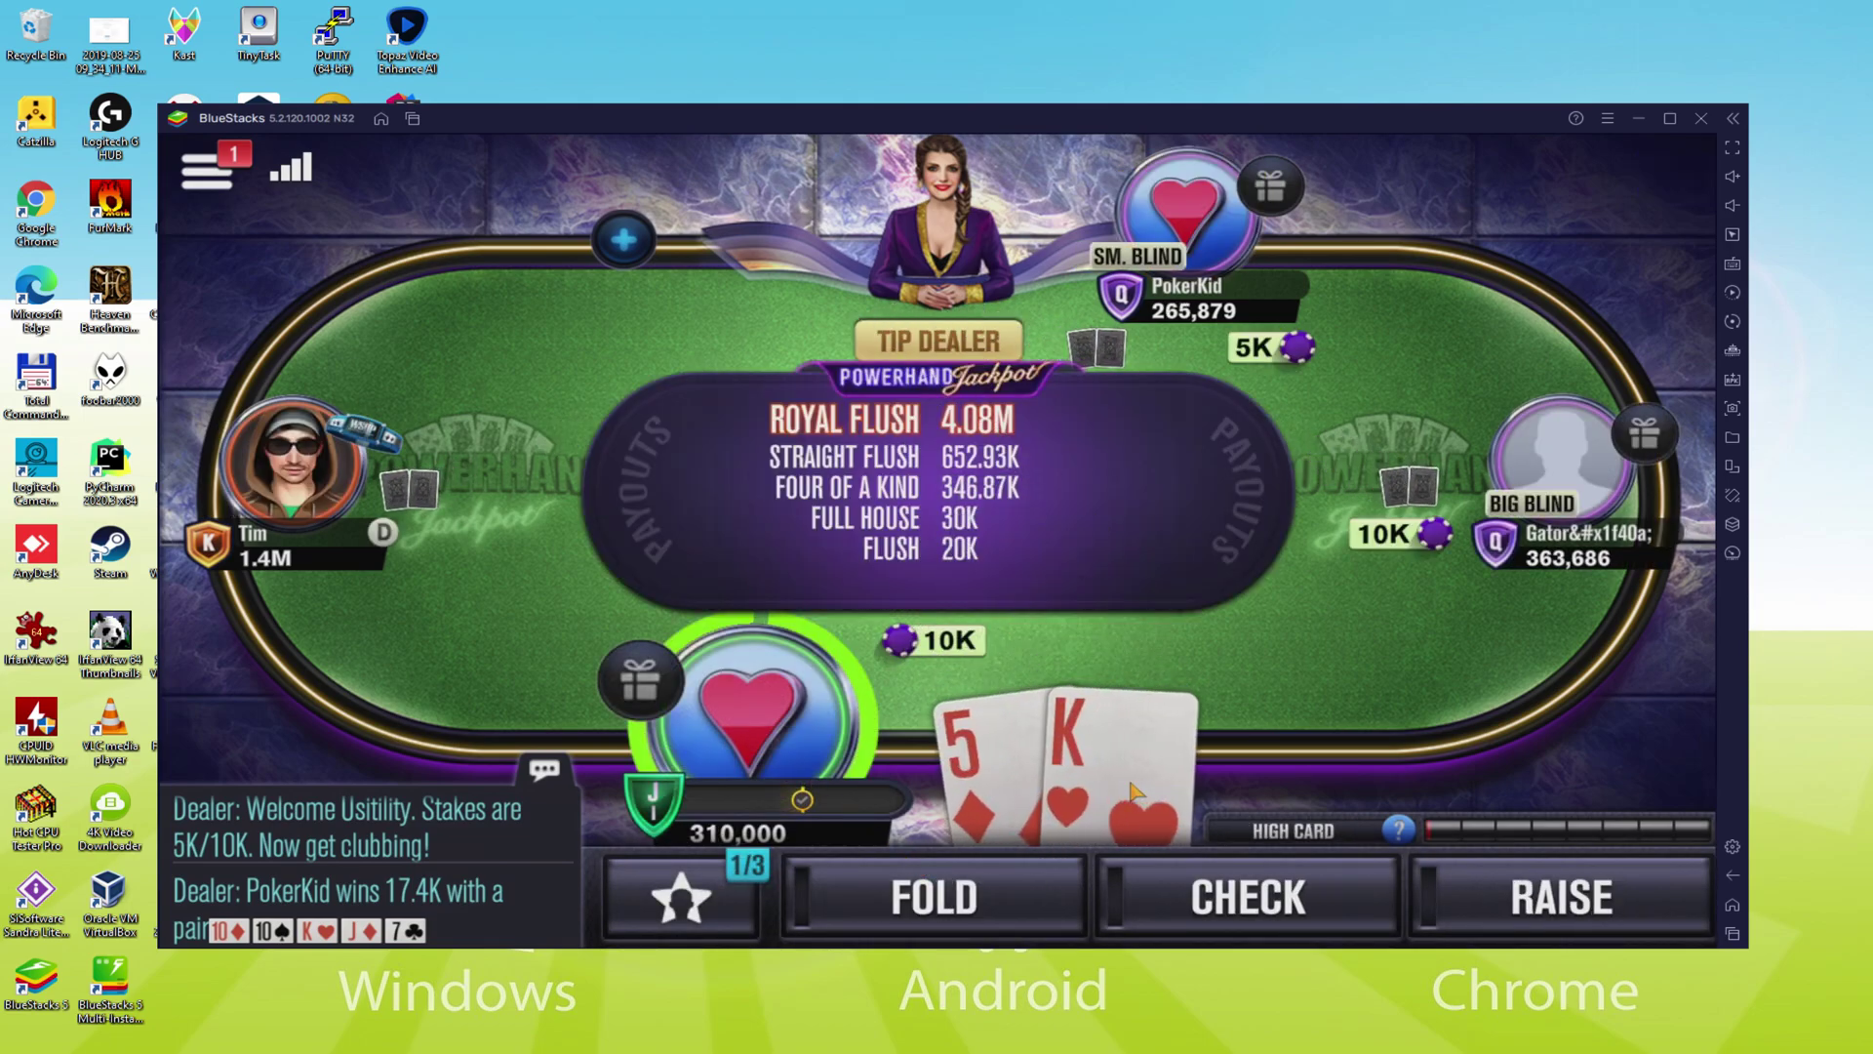
- Check on the hand holding 5 and K without betting
left_click(1176, 892)
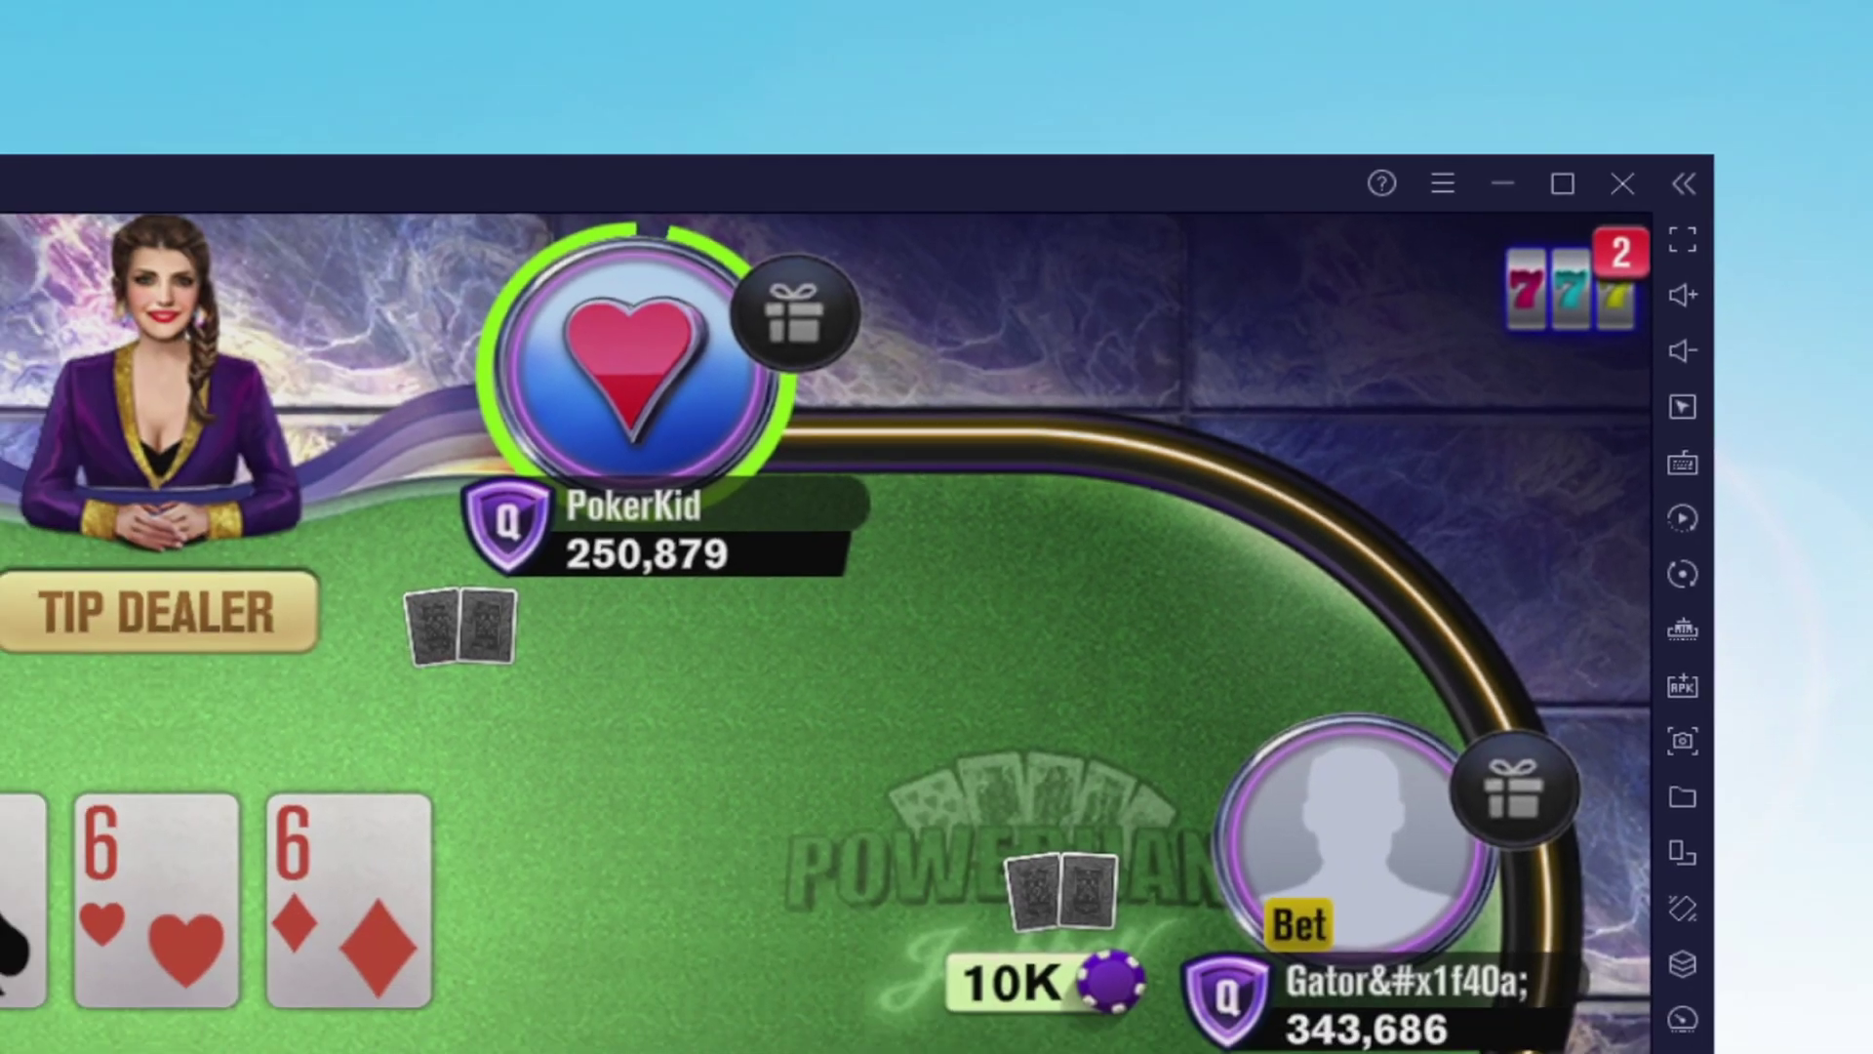
- Maximize the BlueStacks window so the poker table fills the screen
left_click(1562, 184)
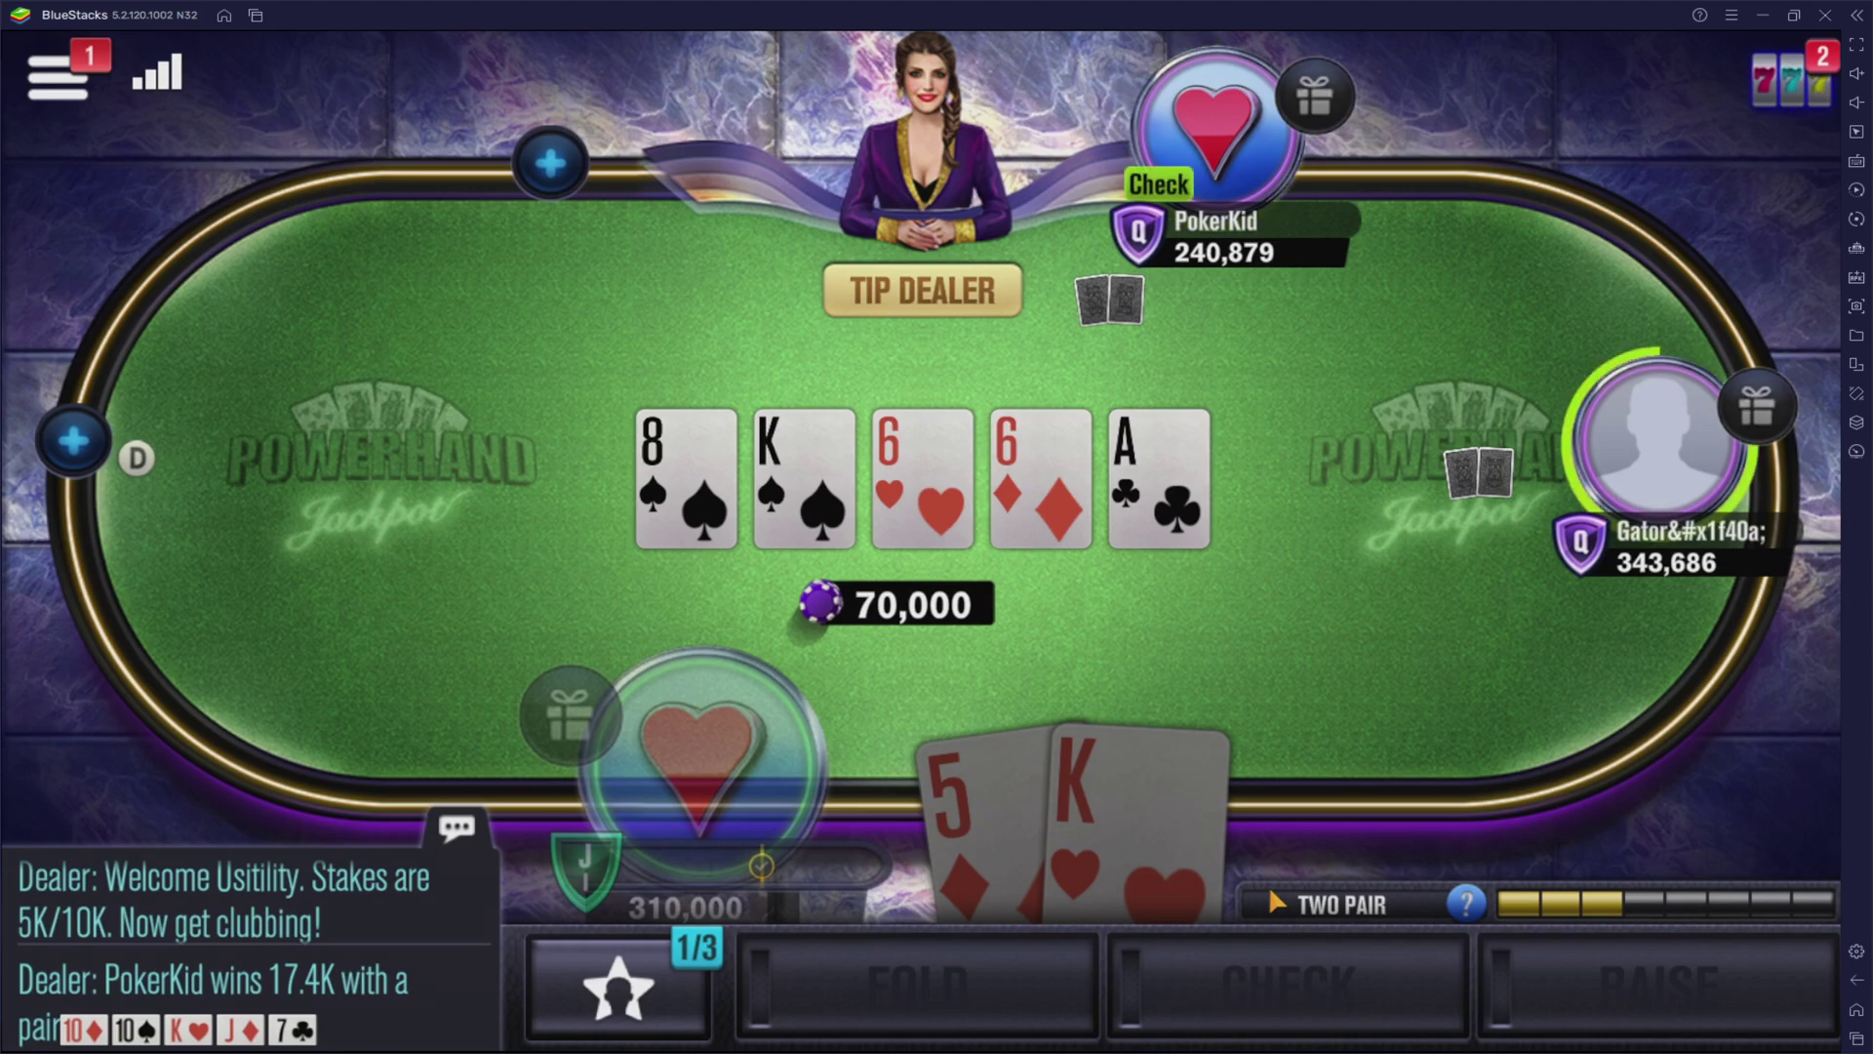
- Go full-screen, cycle the check, call-any and check/fold pre-selections, then view and close the player profile
key("super+Down")
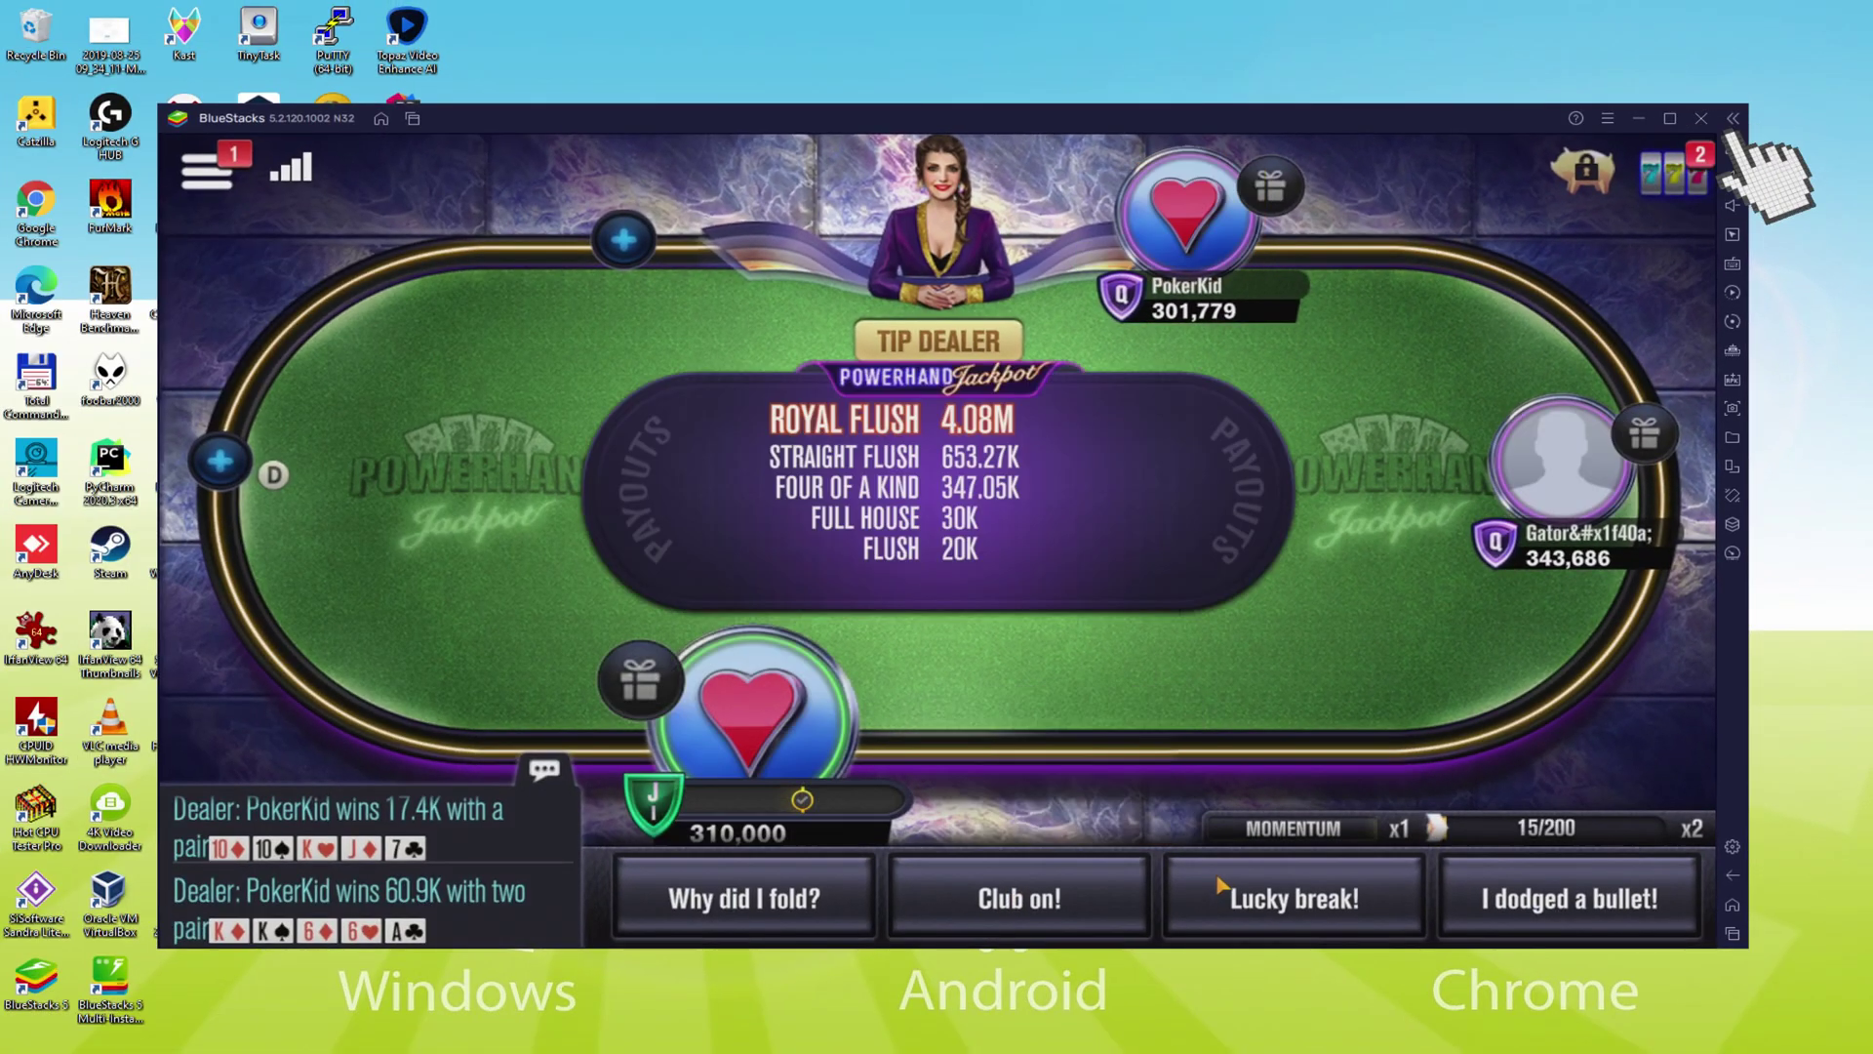
key("F11")
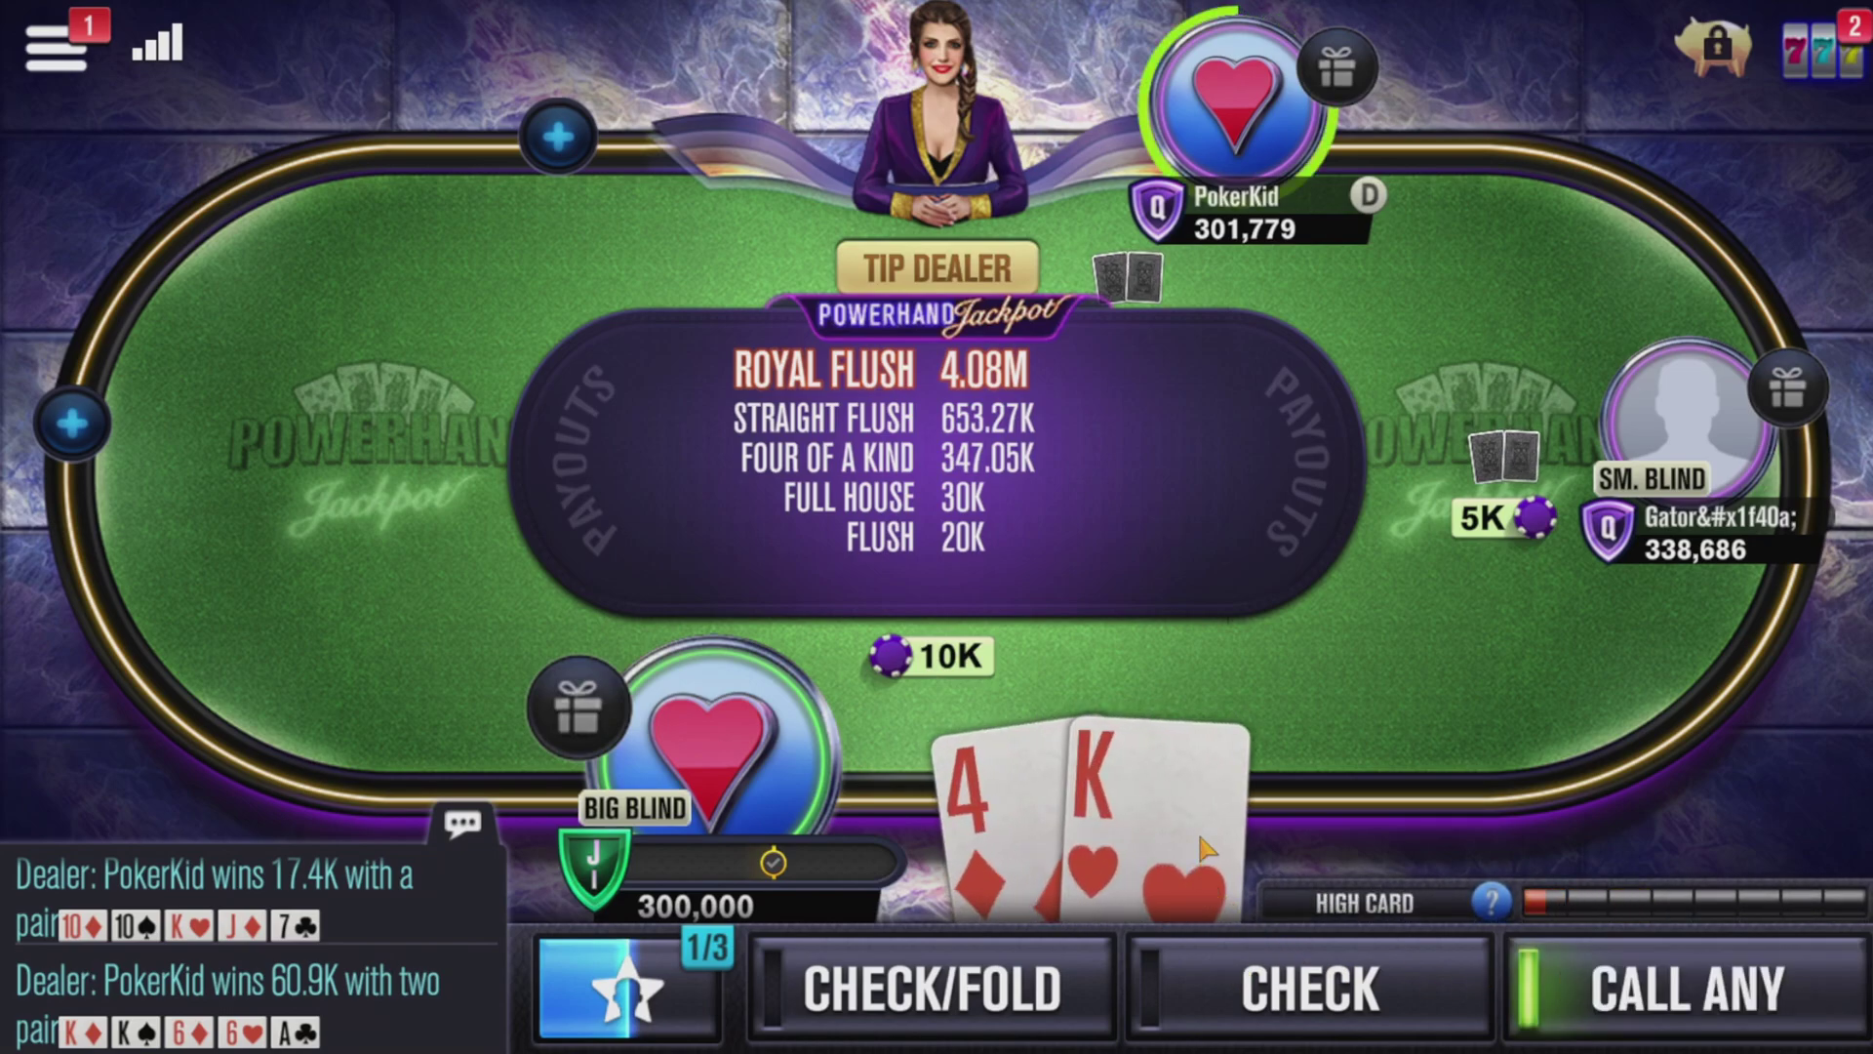
left_click(1244, 981)
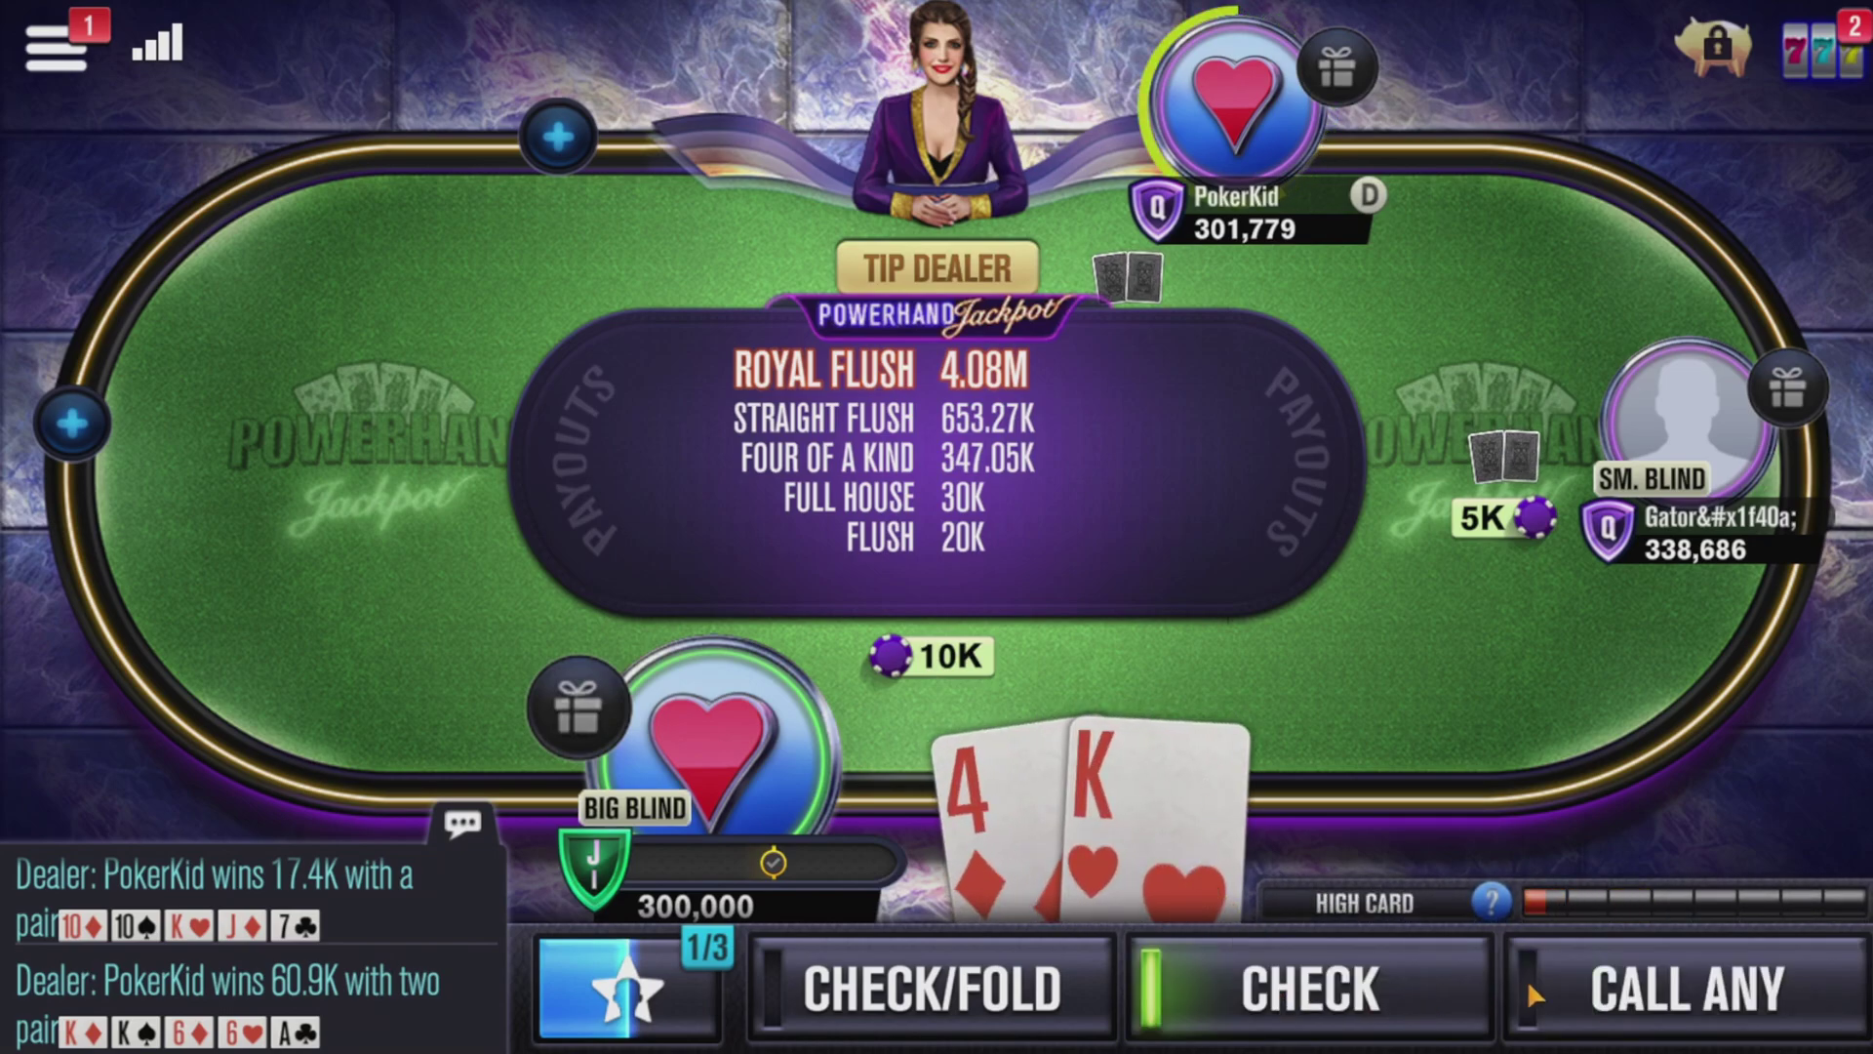
left_click(1583, 989)
left_click(941, 1019)
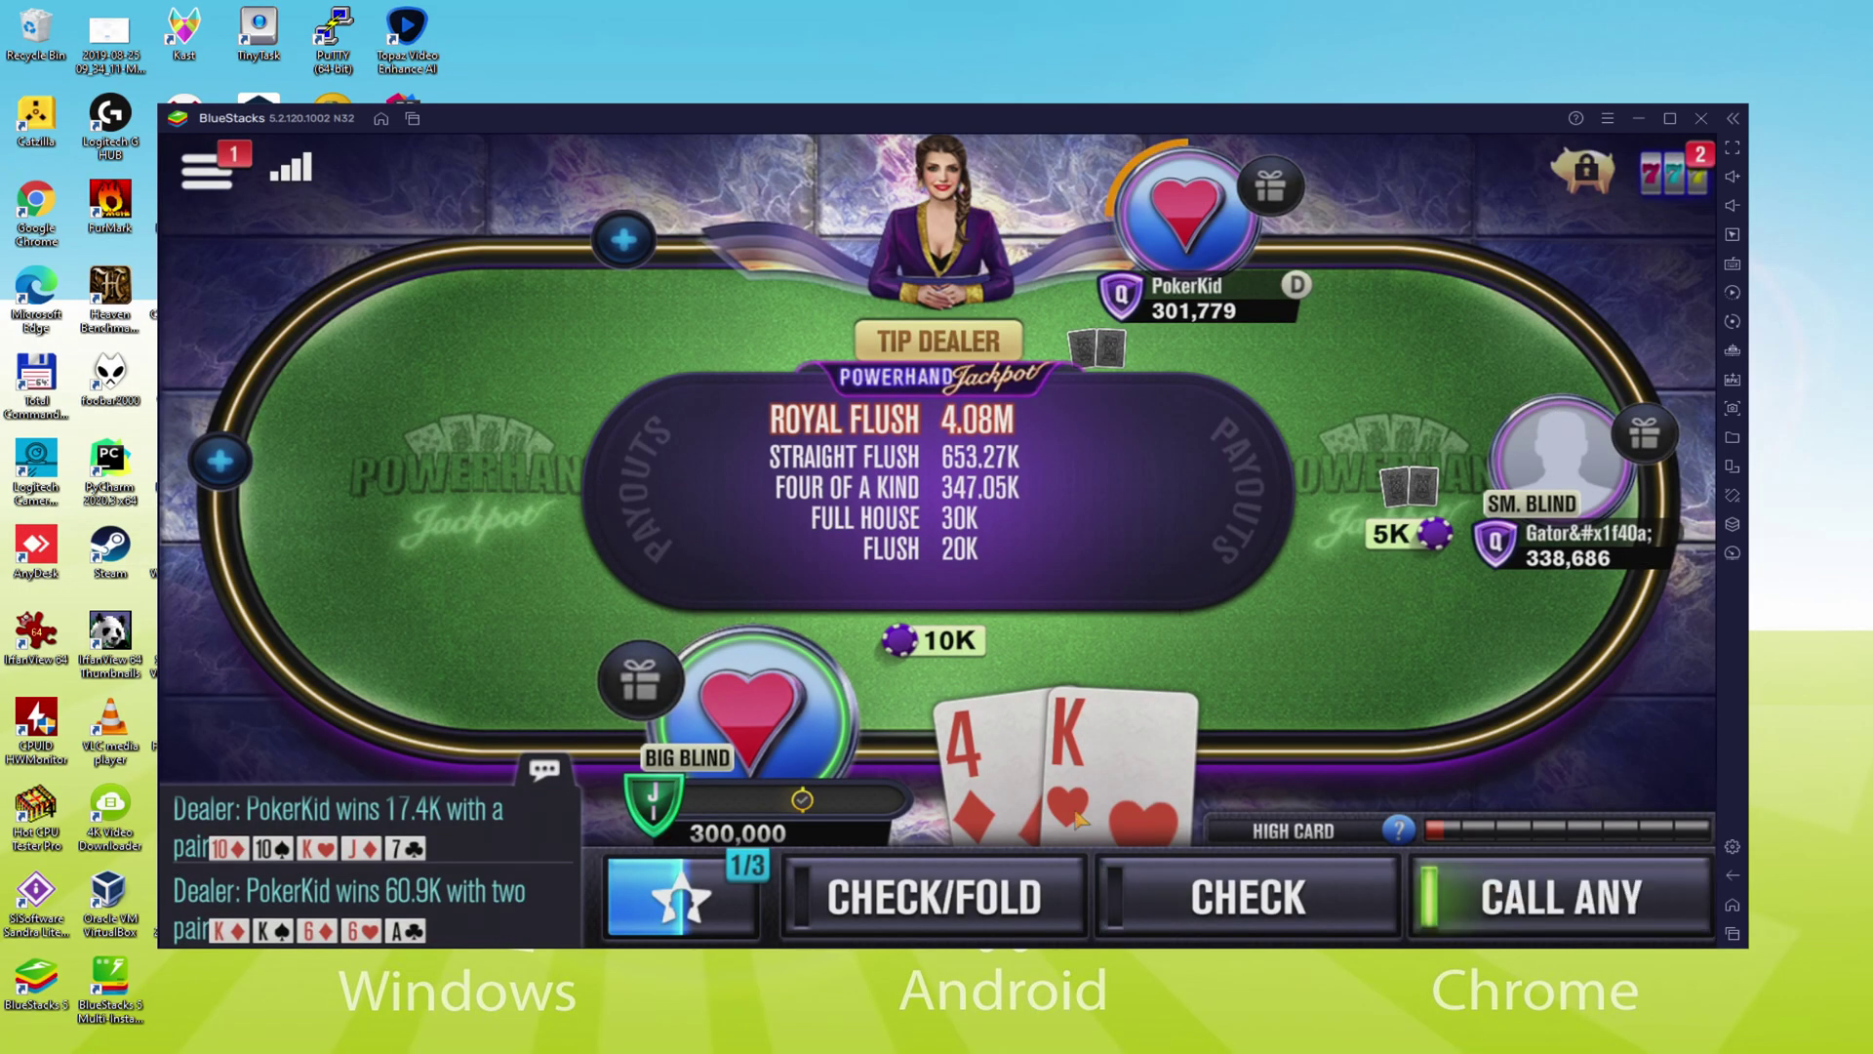
left_click(742, 722)
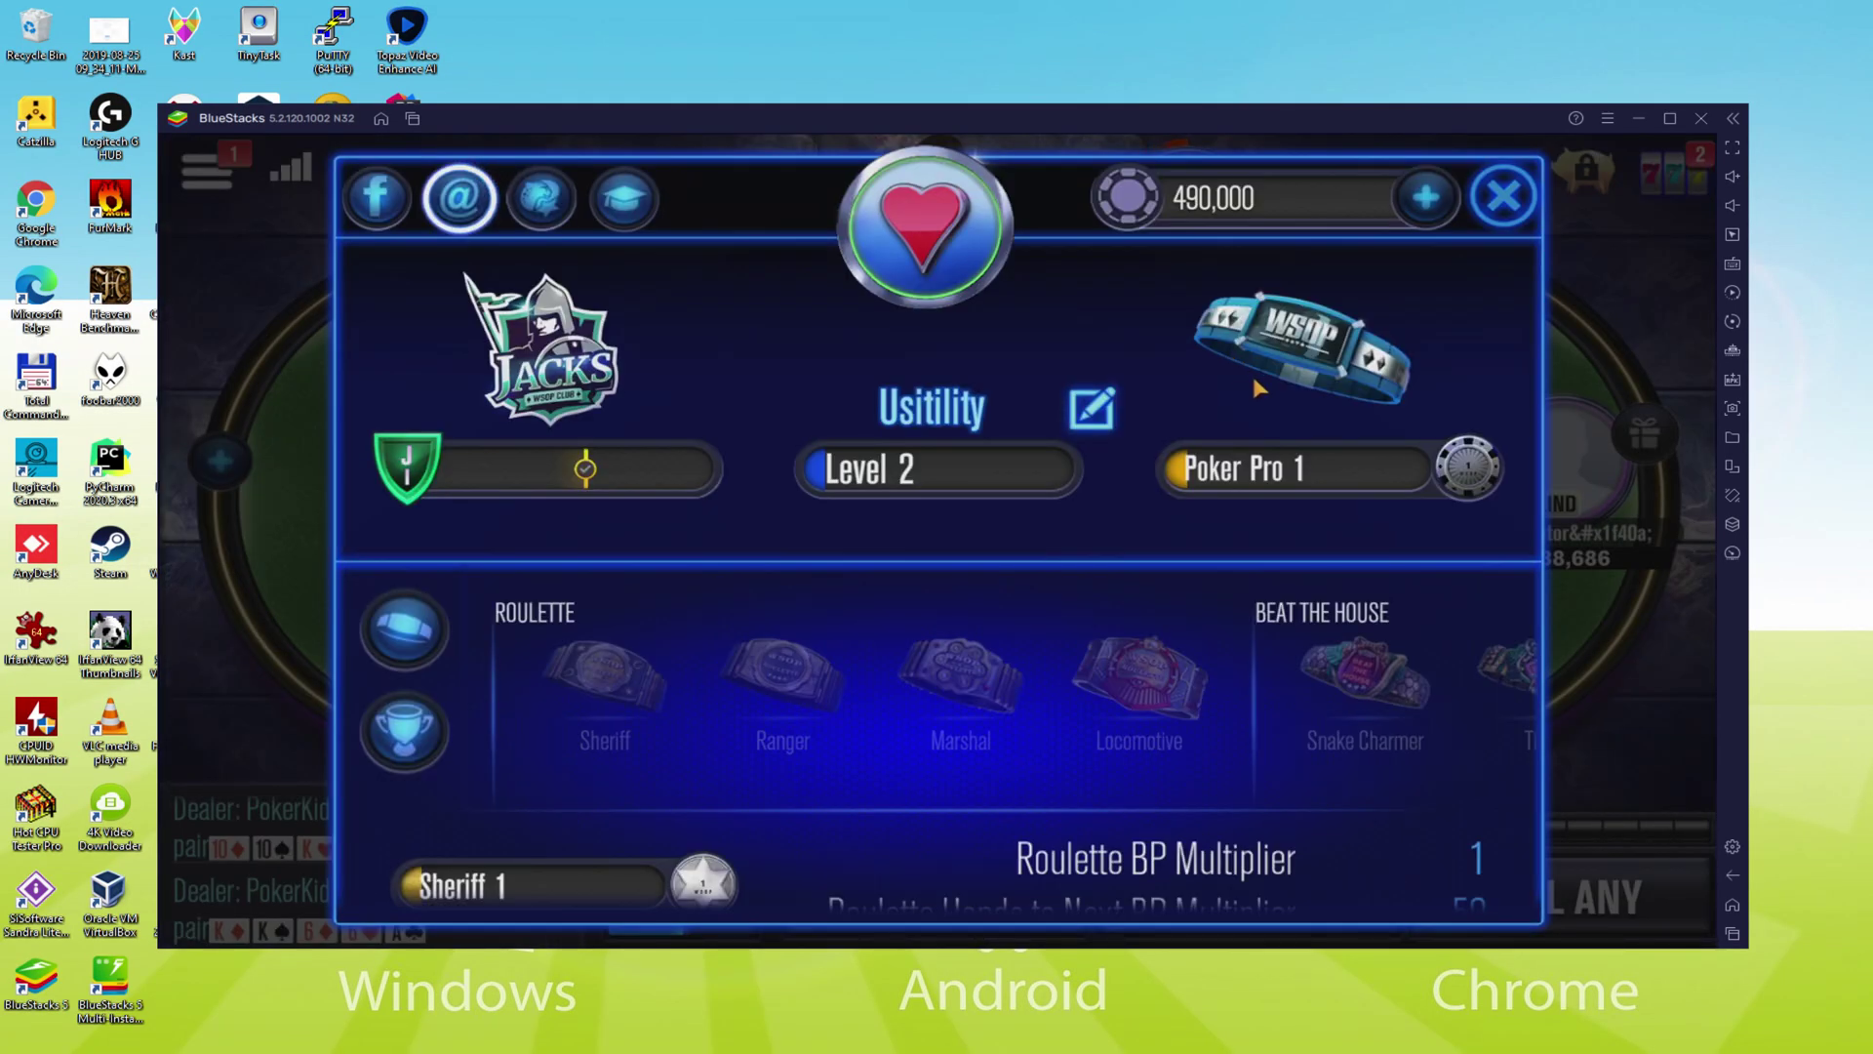
left_click(1504, 198)
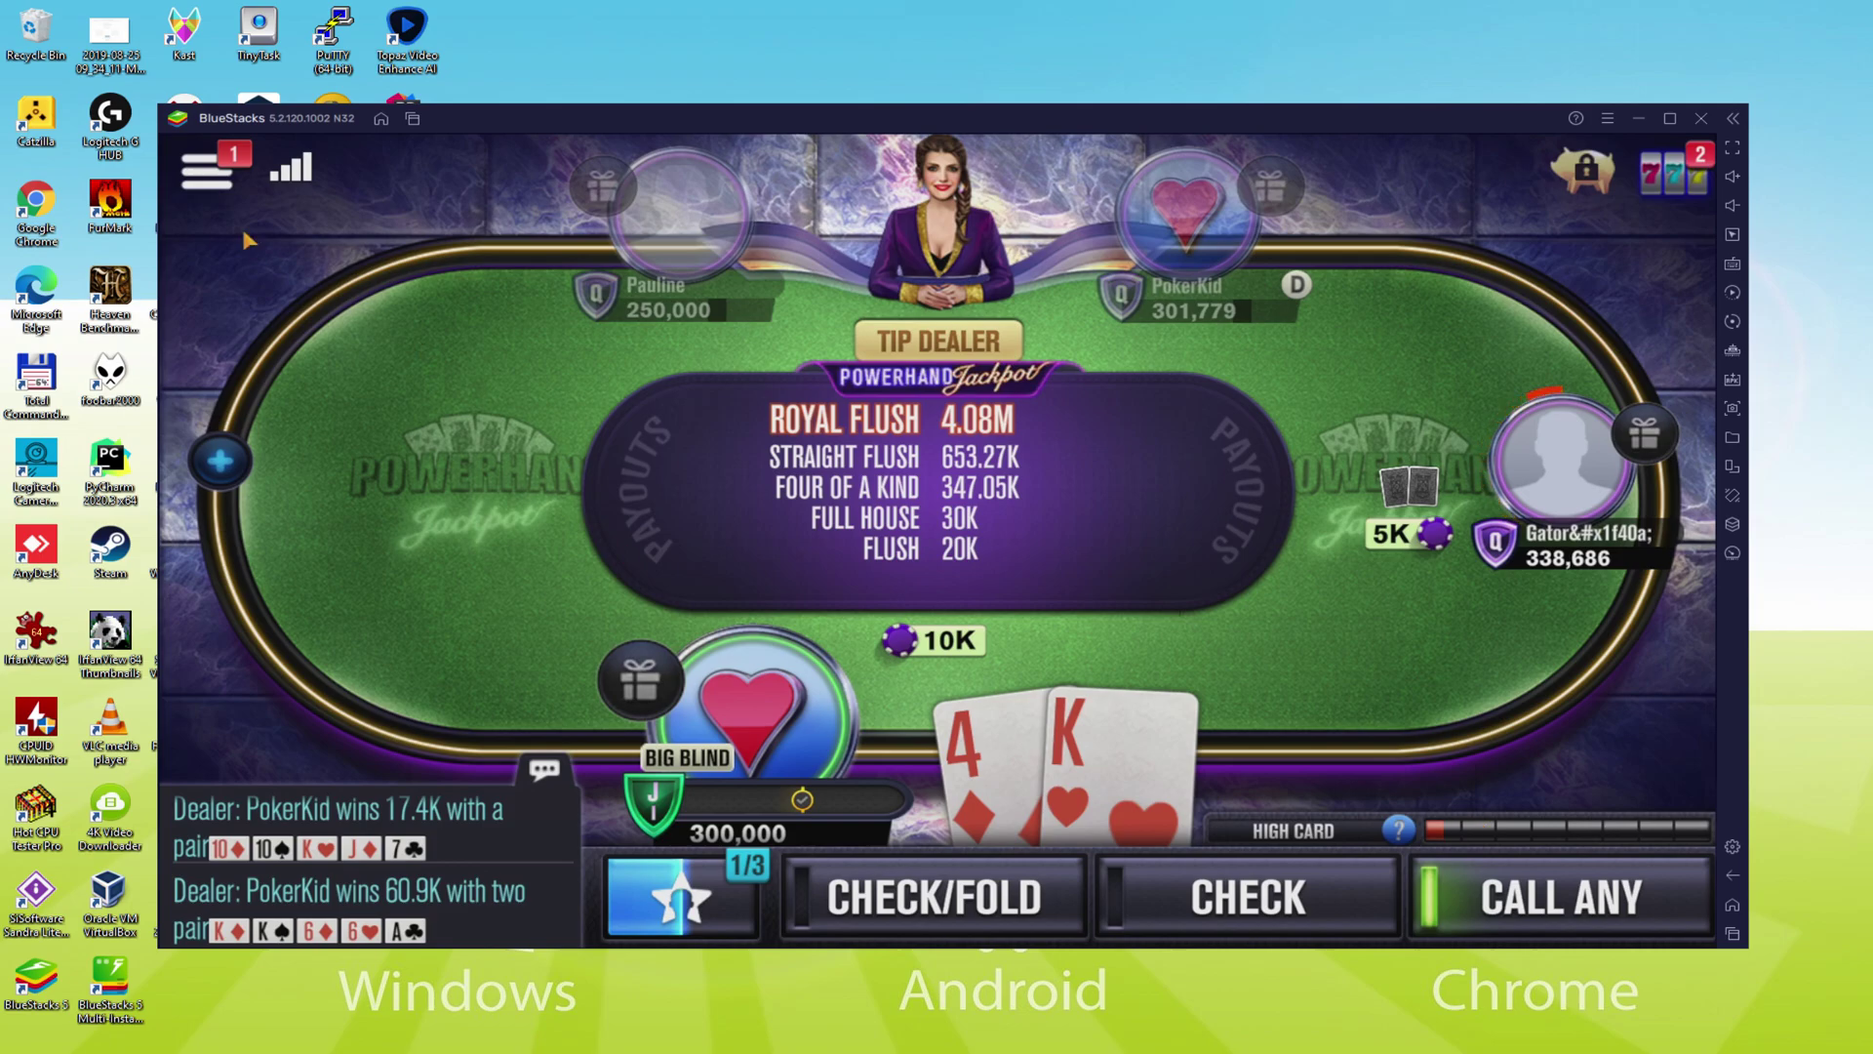
- Glance at the game inbox, open the Controls editor with Ctrl+Shift+A, and pre-select Call 5K
left_click(215, 180)
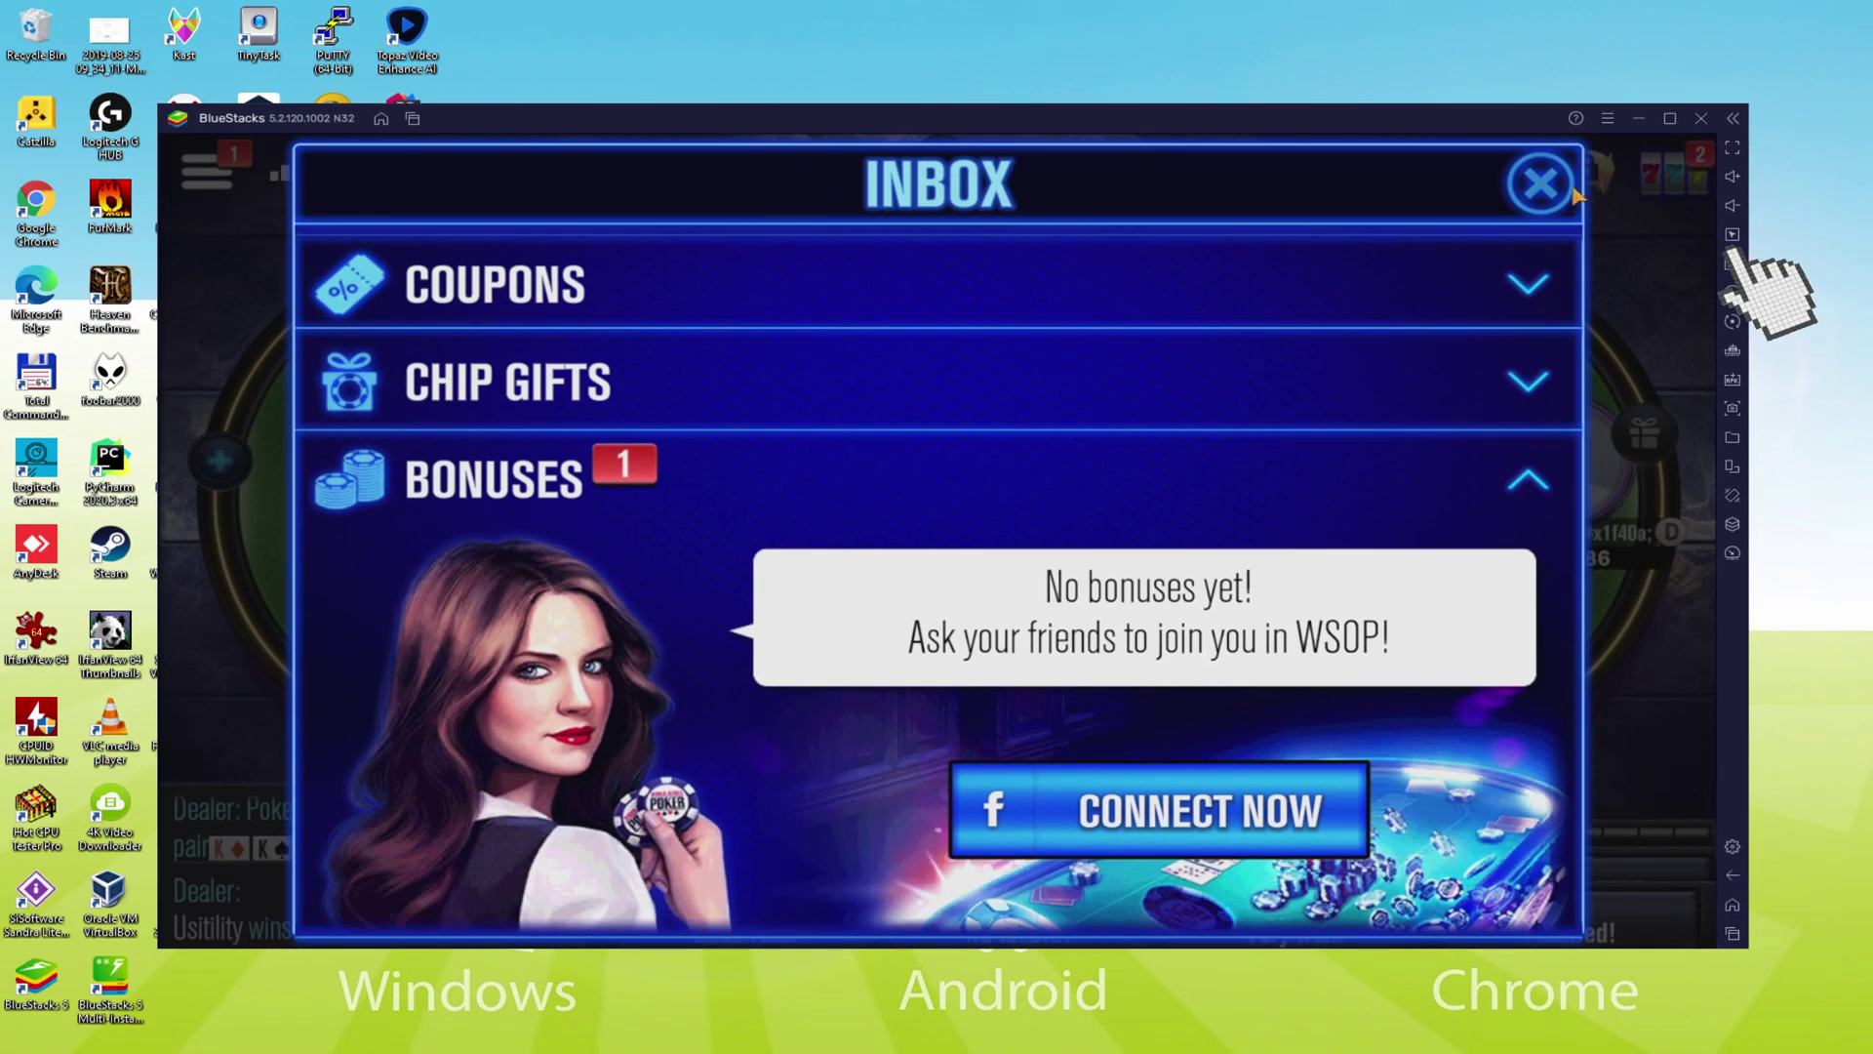
key("Escape")
key("ctrl+shift+a")
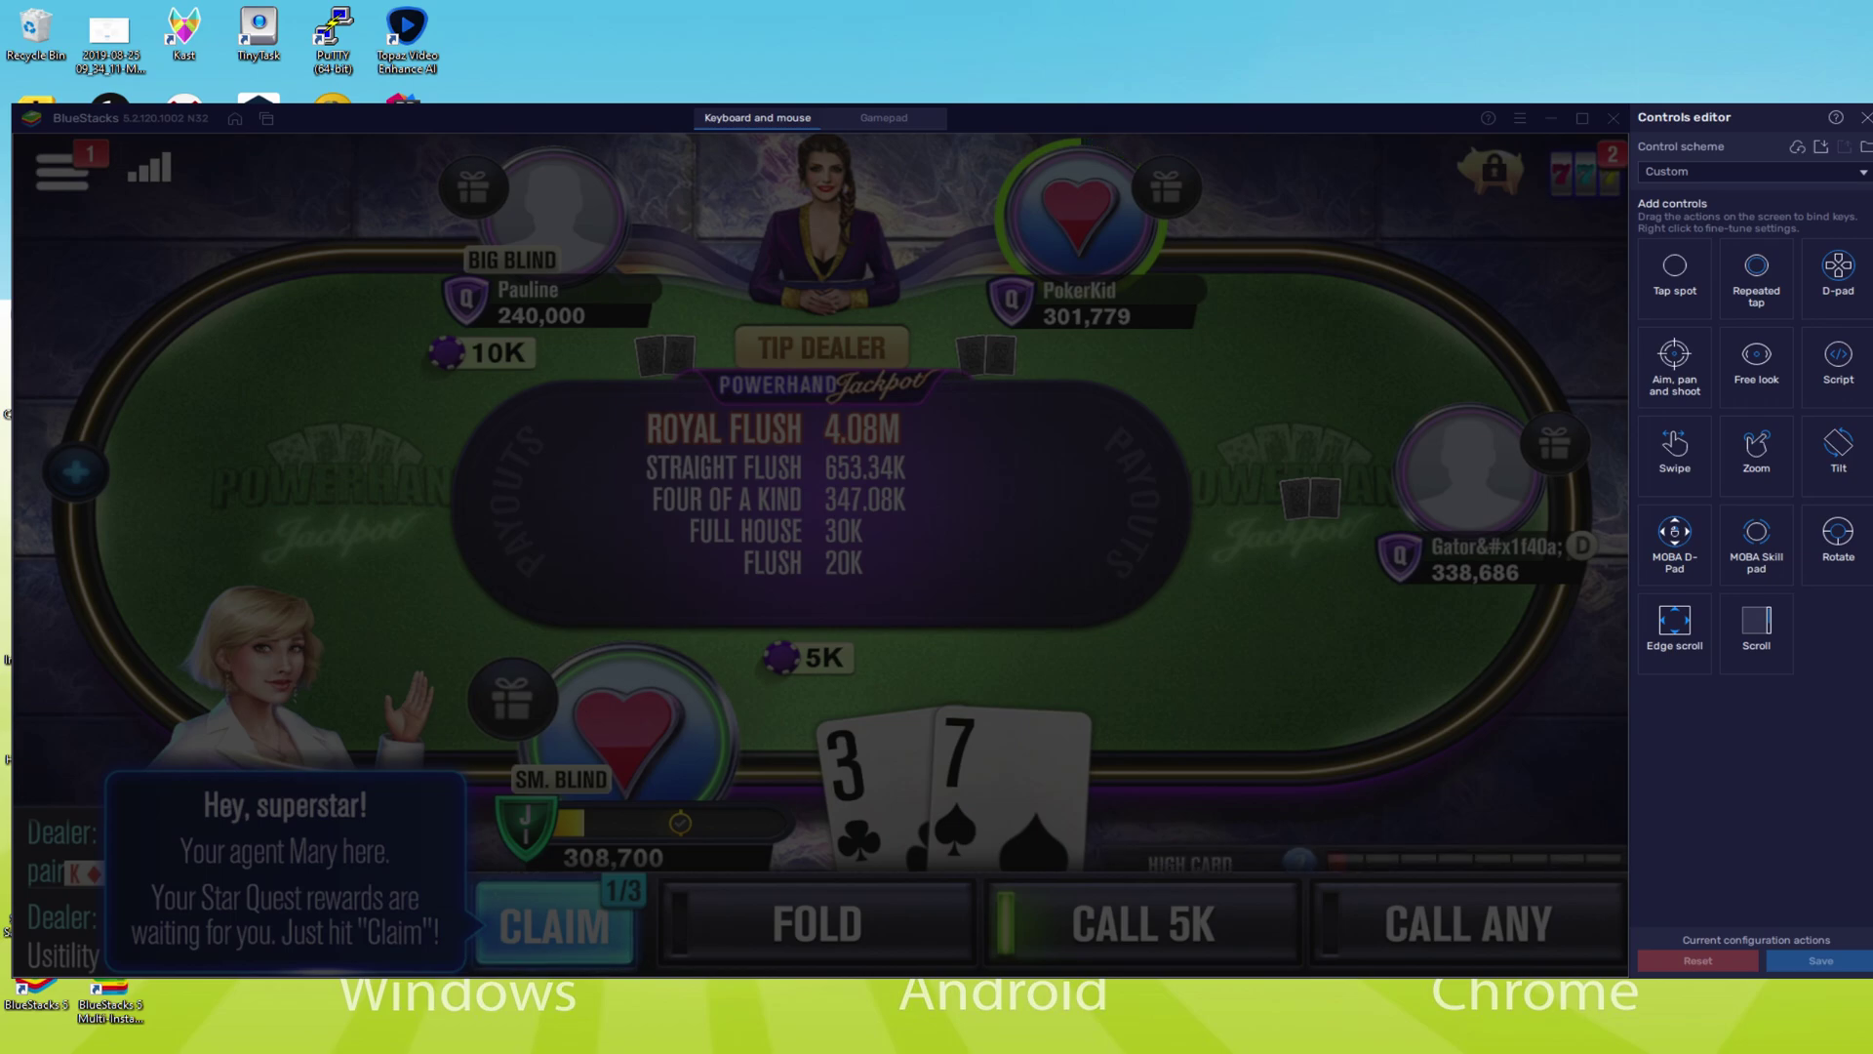
left_click(1042, 951)
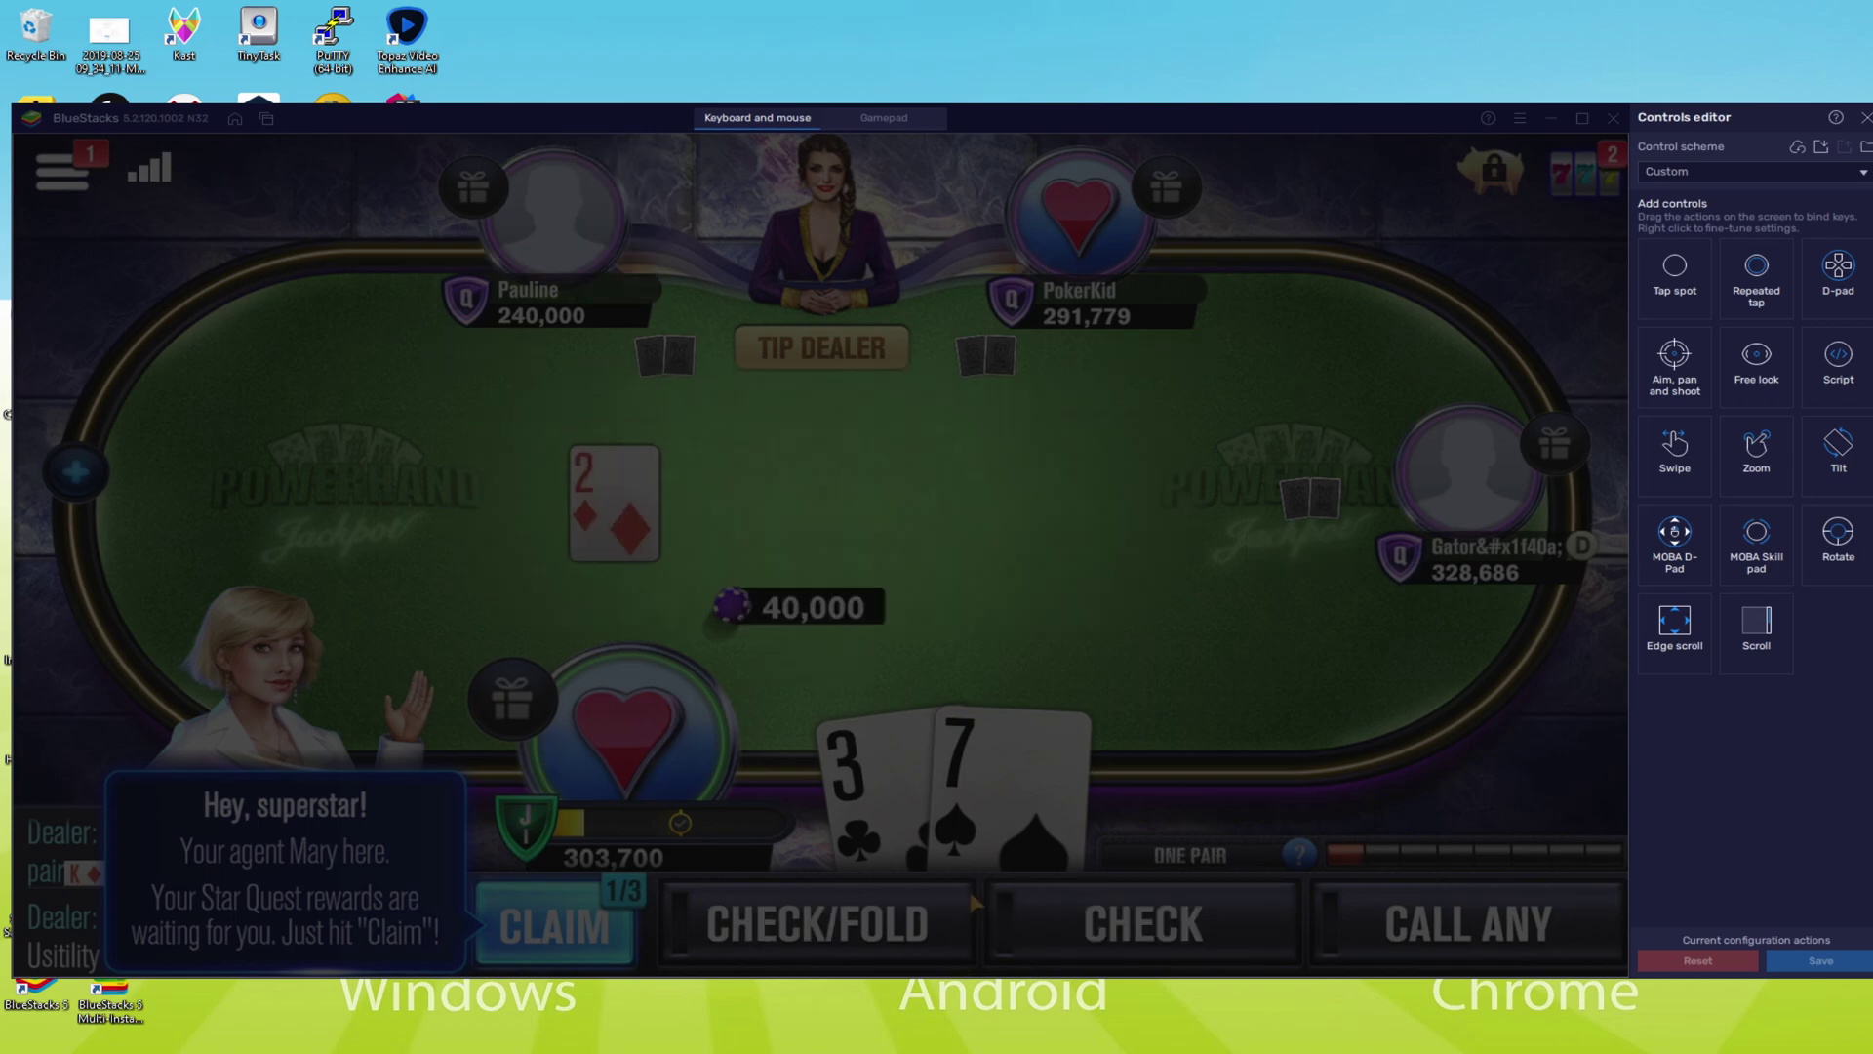
- Close the controls editor, check on the flop, then place and confirm a bet
left_click(1864, 118)
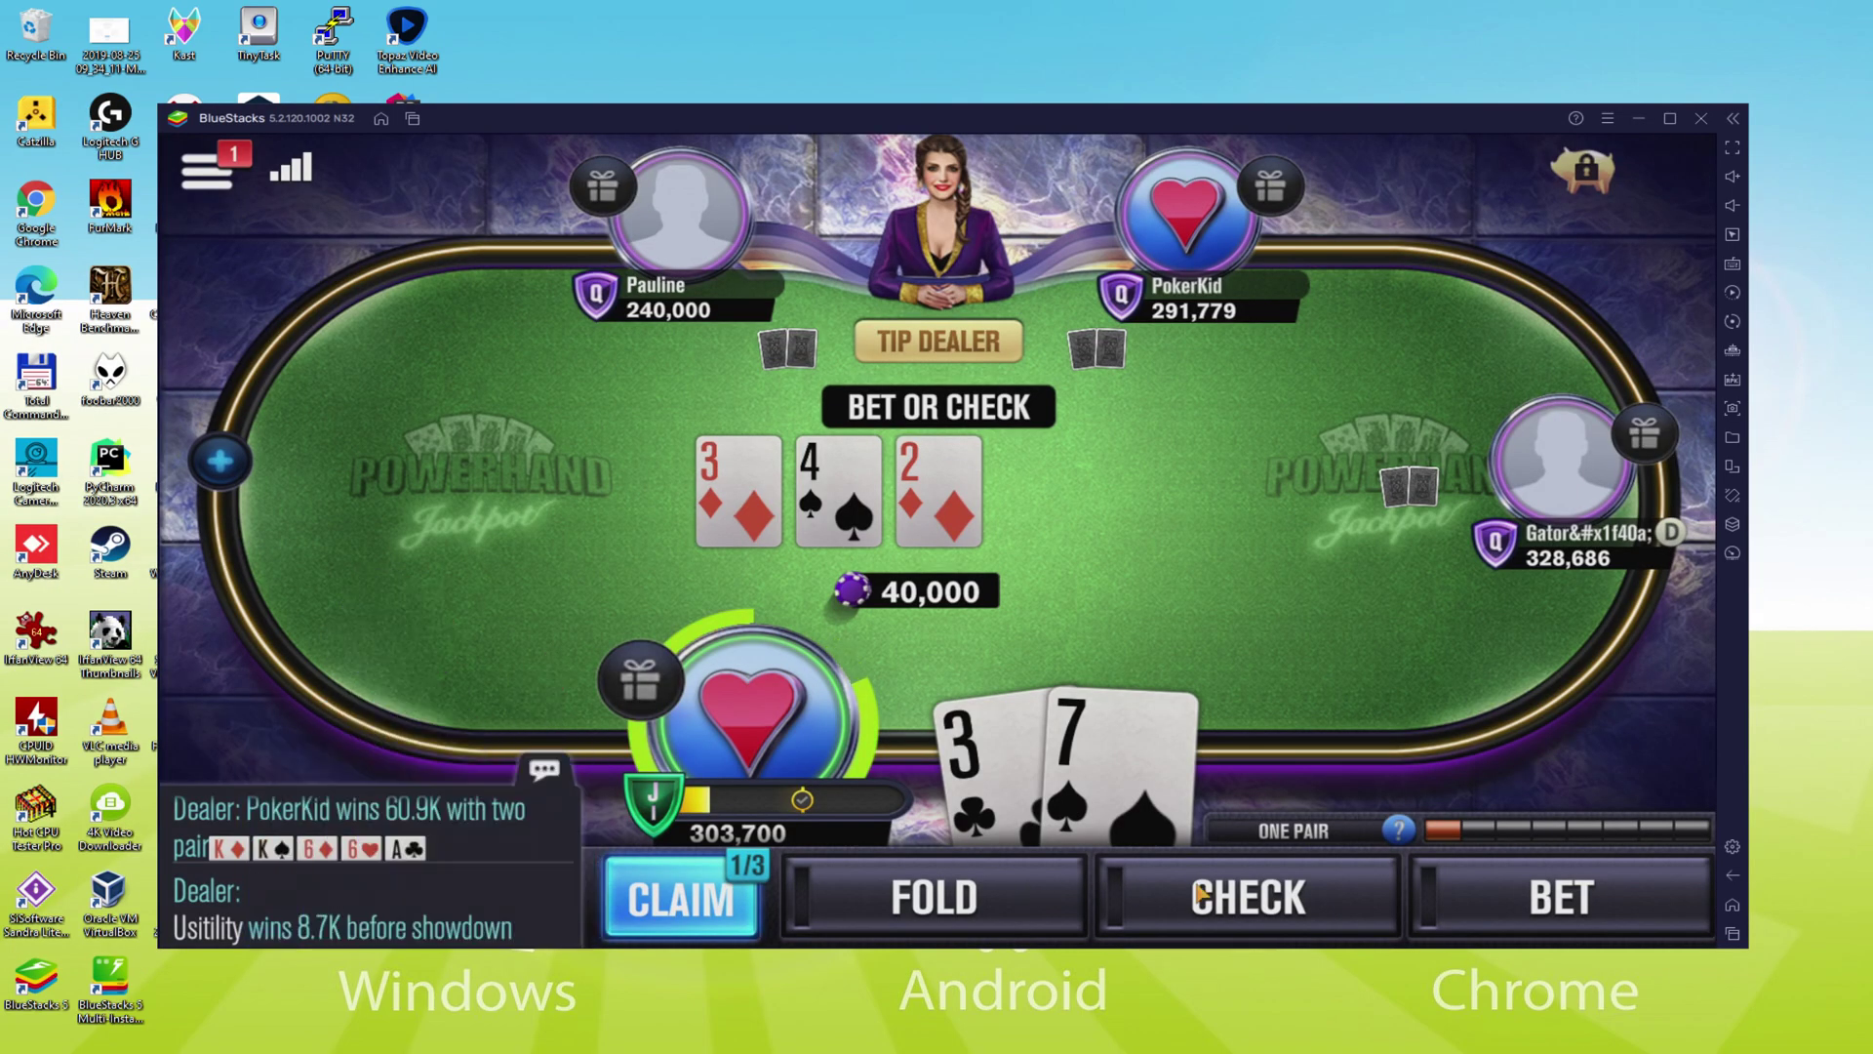
left_click(1245, 922)
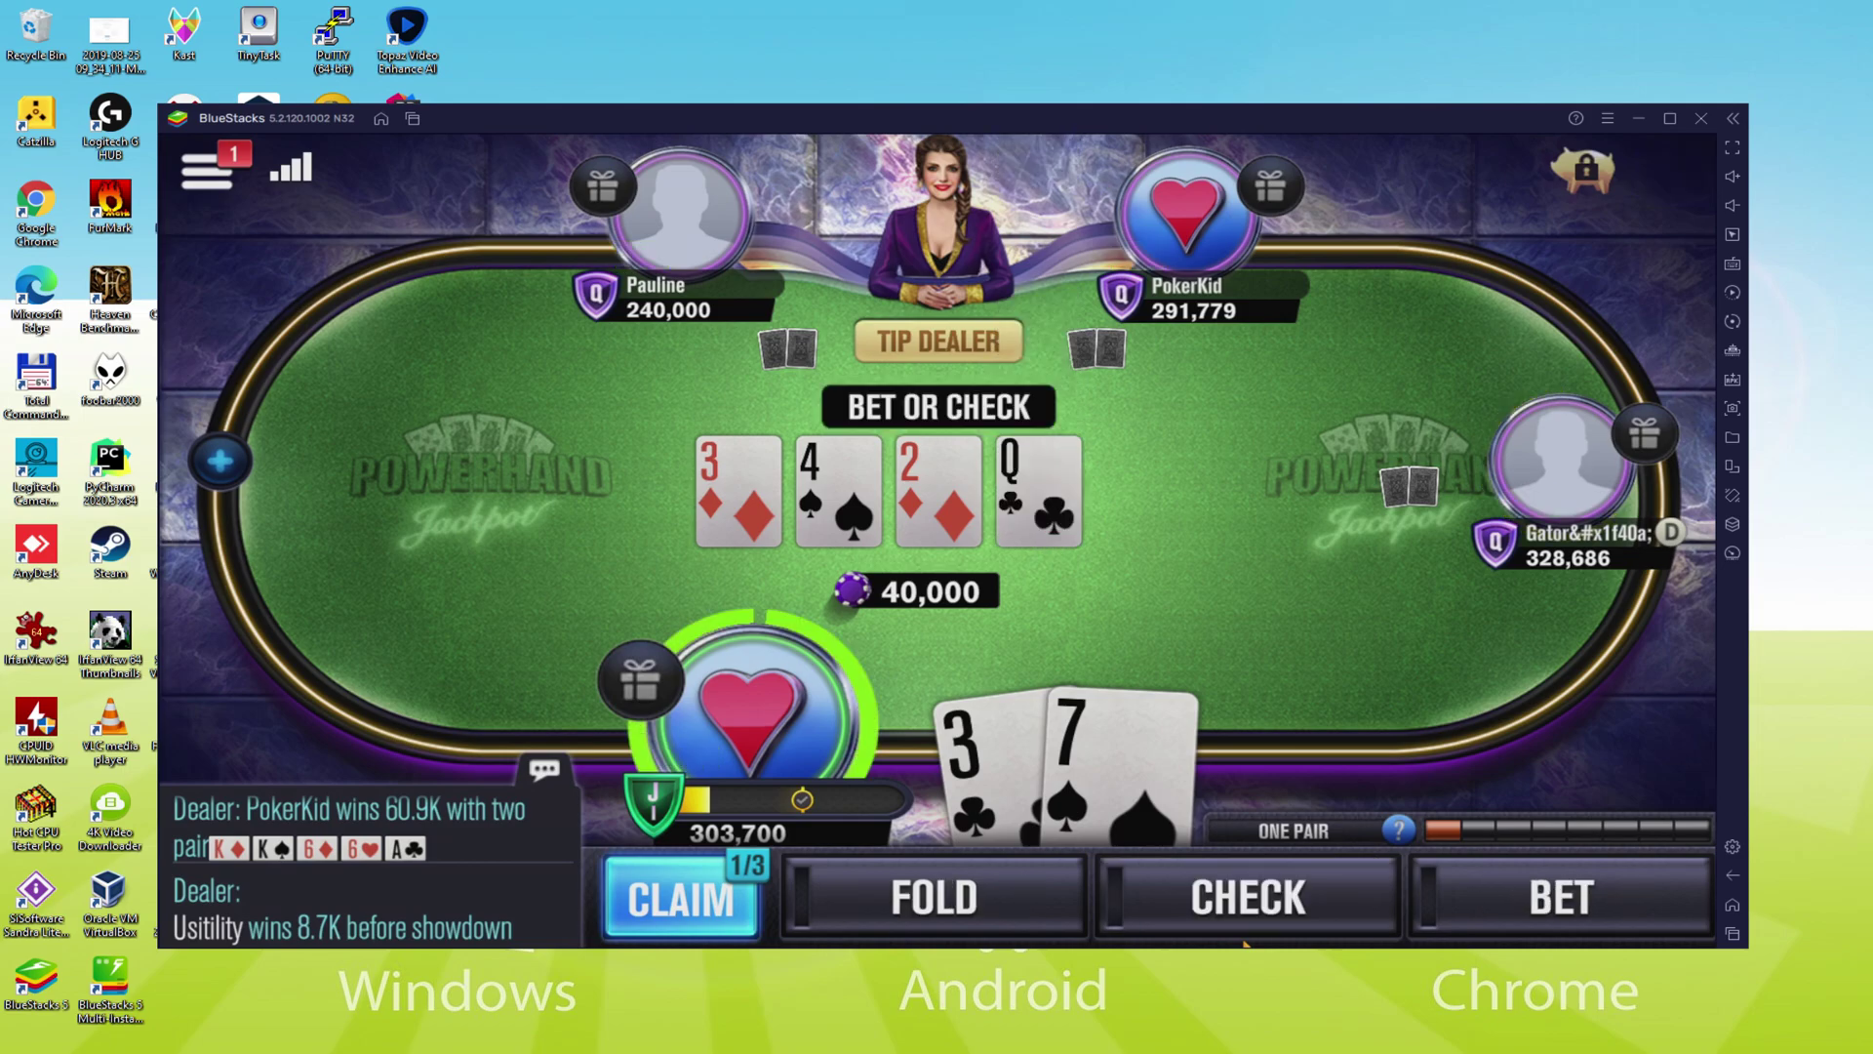
left_click(1513, 887)
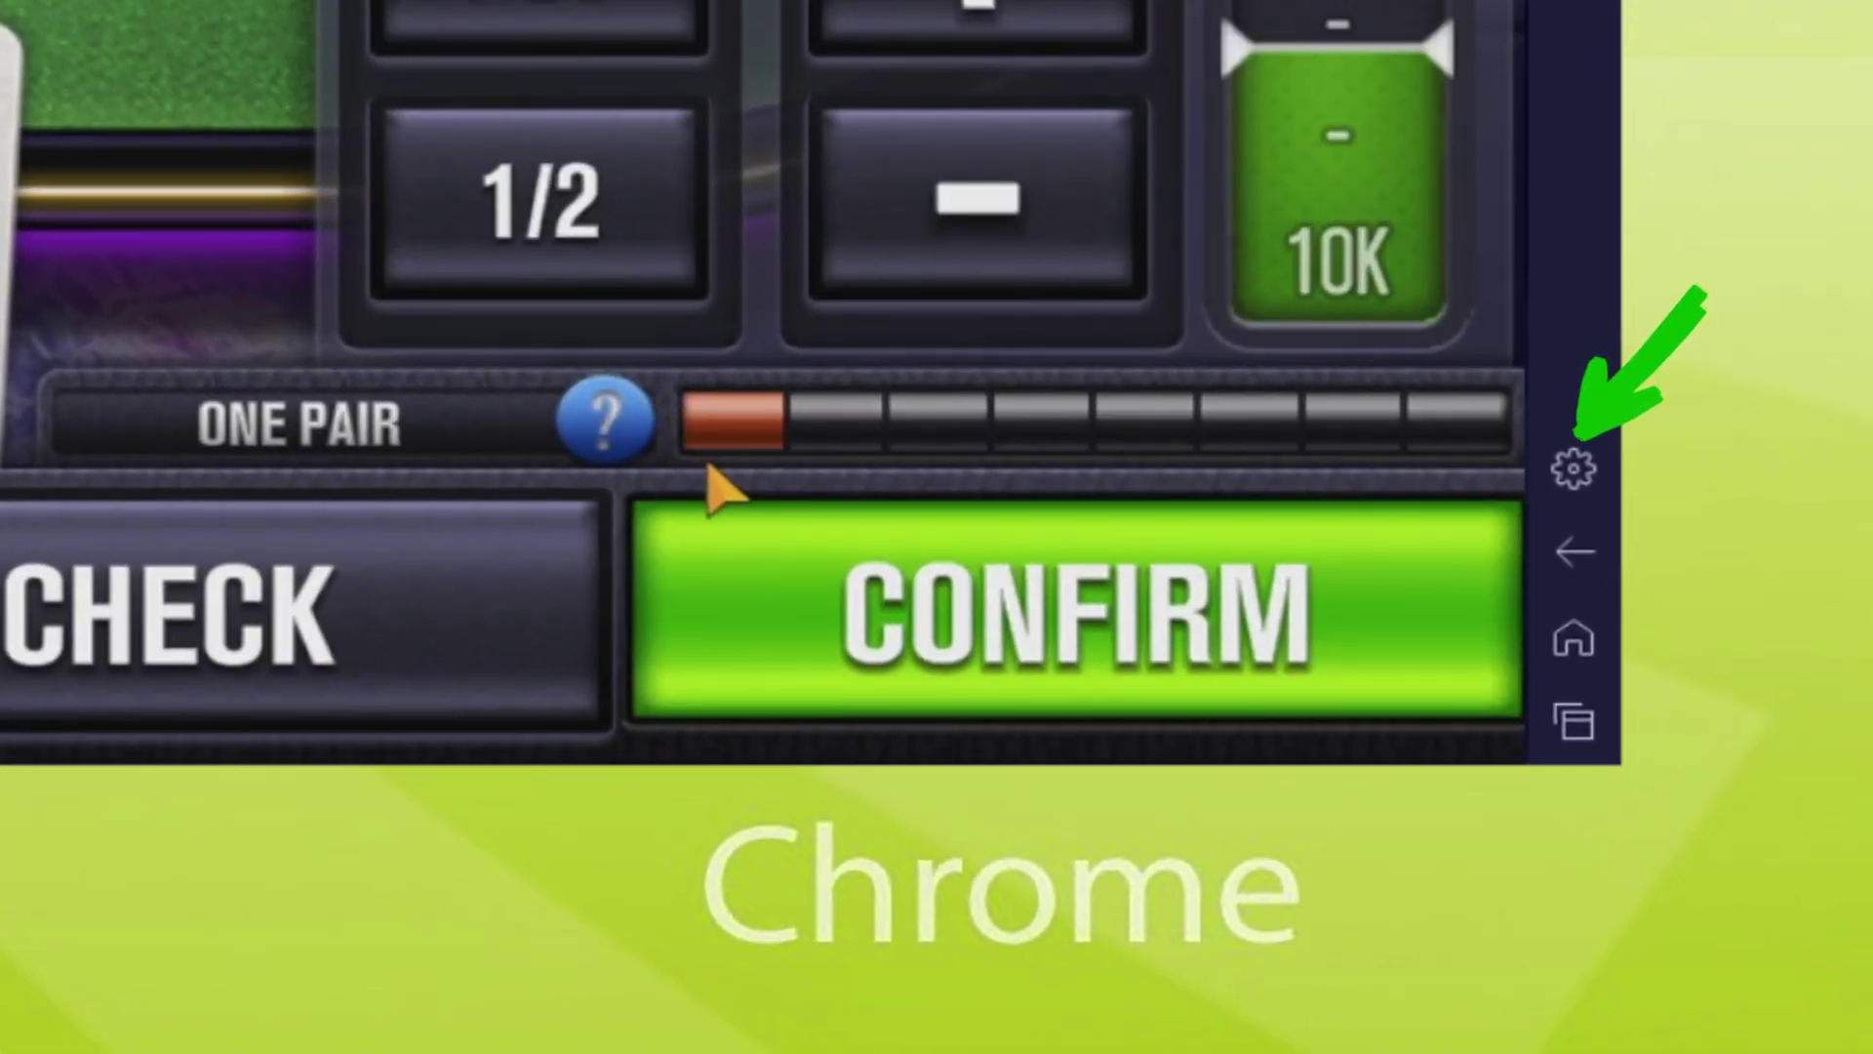
left_click(888, 556)
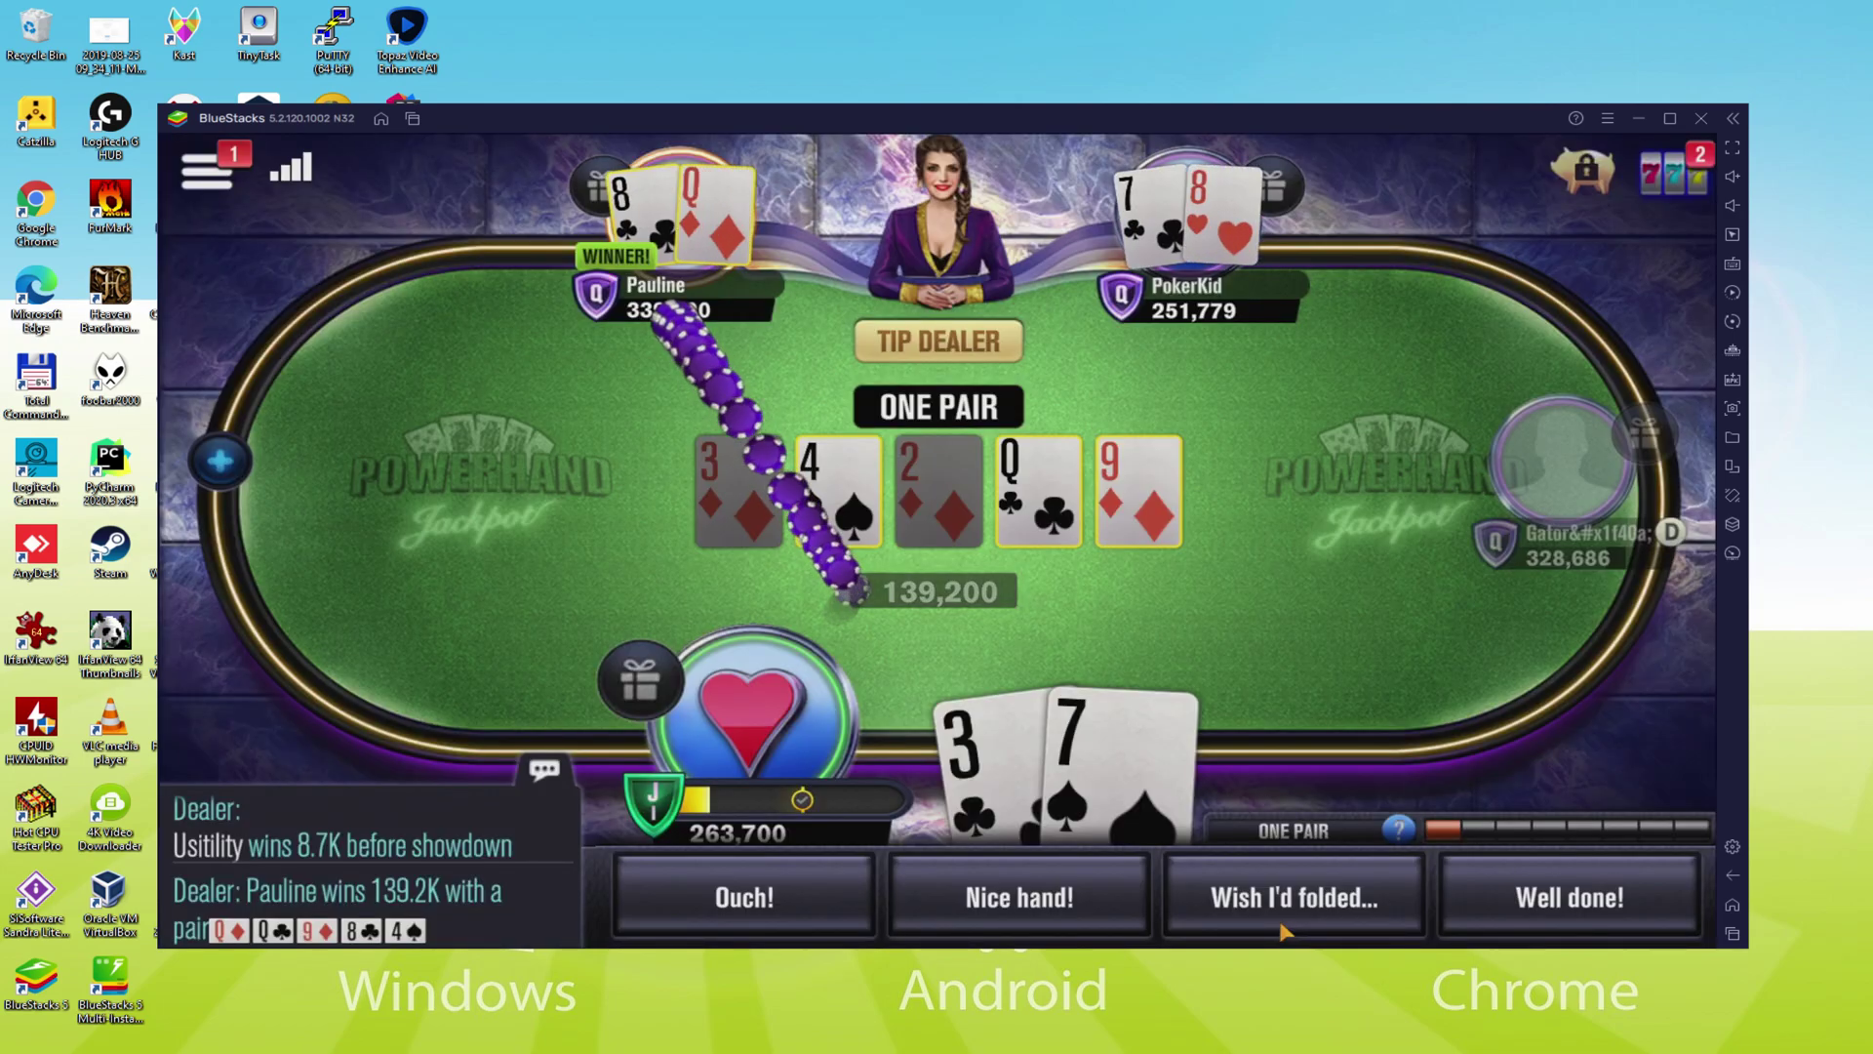
- Send the 'Wish I'd folded...' quick chat remark, then bring up the bet sizing options
left_click(1268, 899)
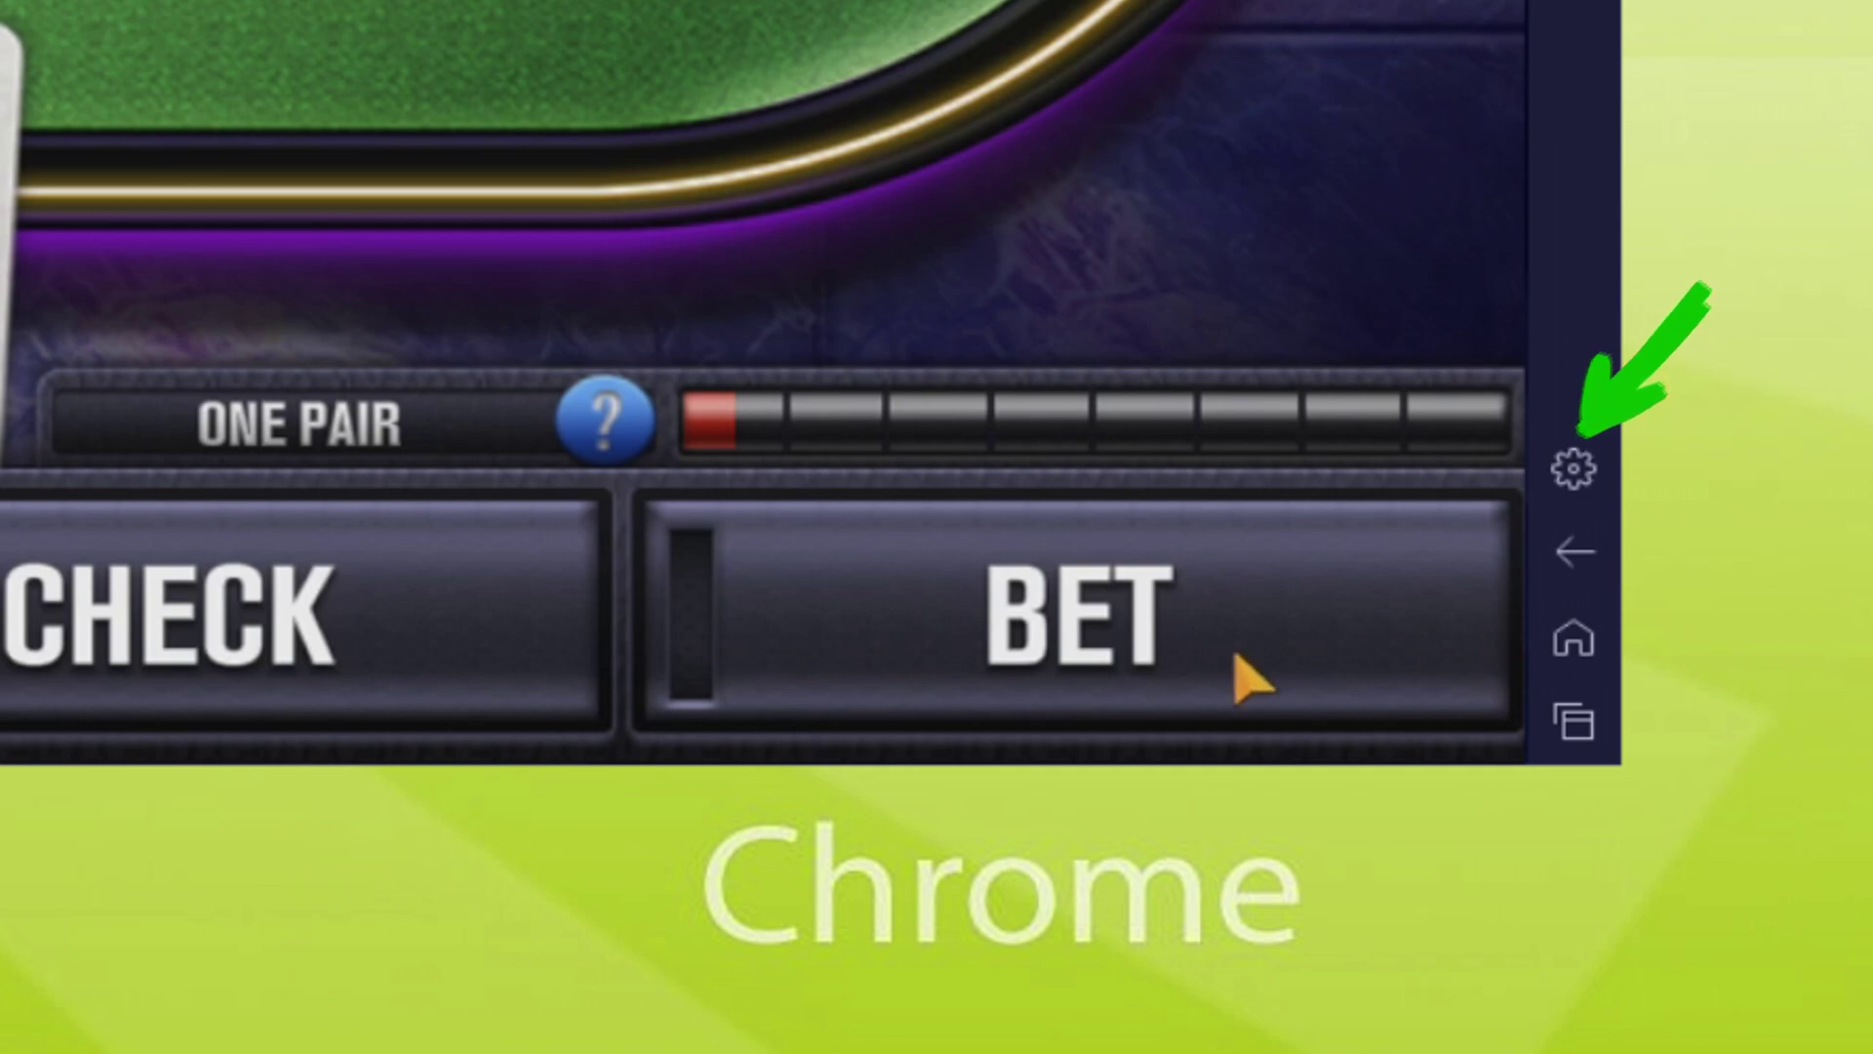
left_click(1237, 660)
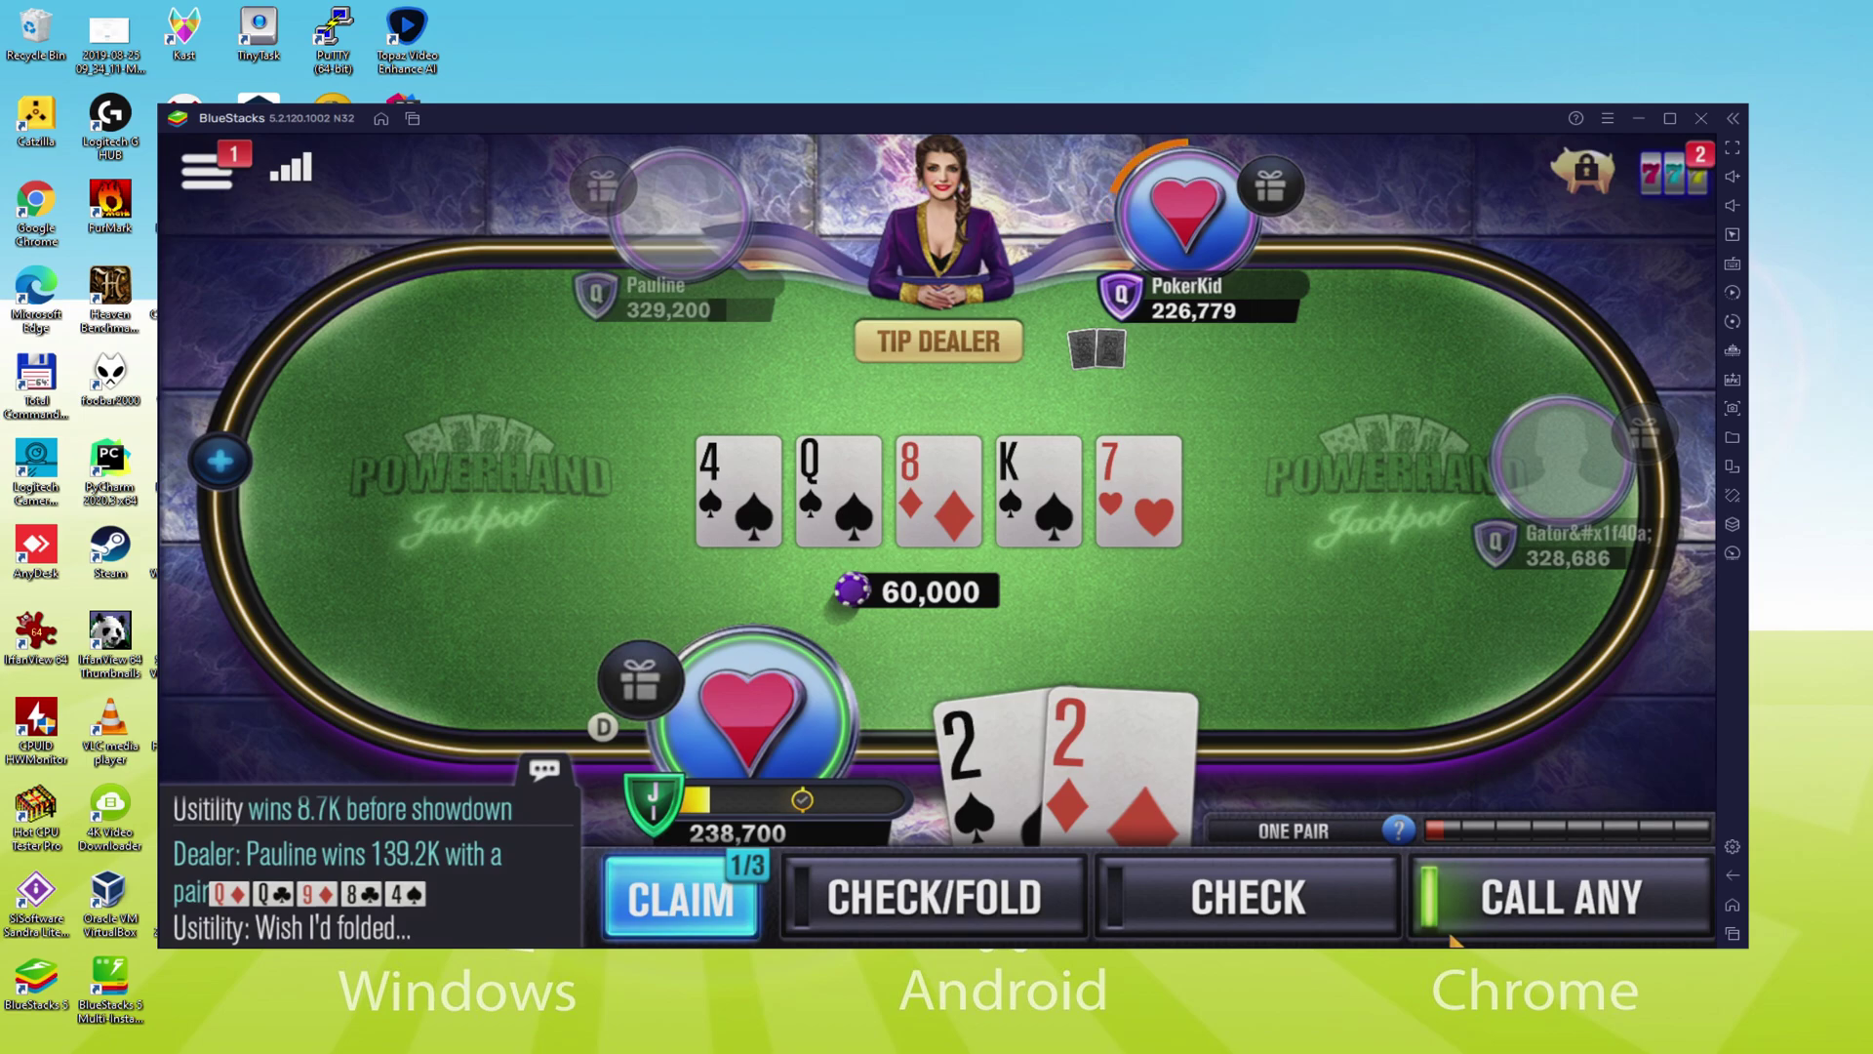
- Look over the Star Quest rewards, including the 500-point chest, then return to the table
left_click(655, 904)
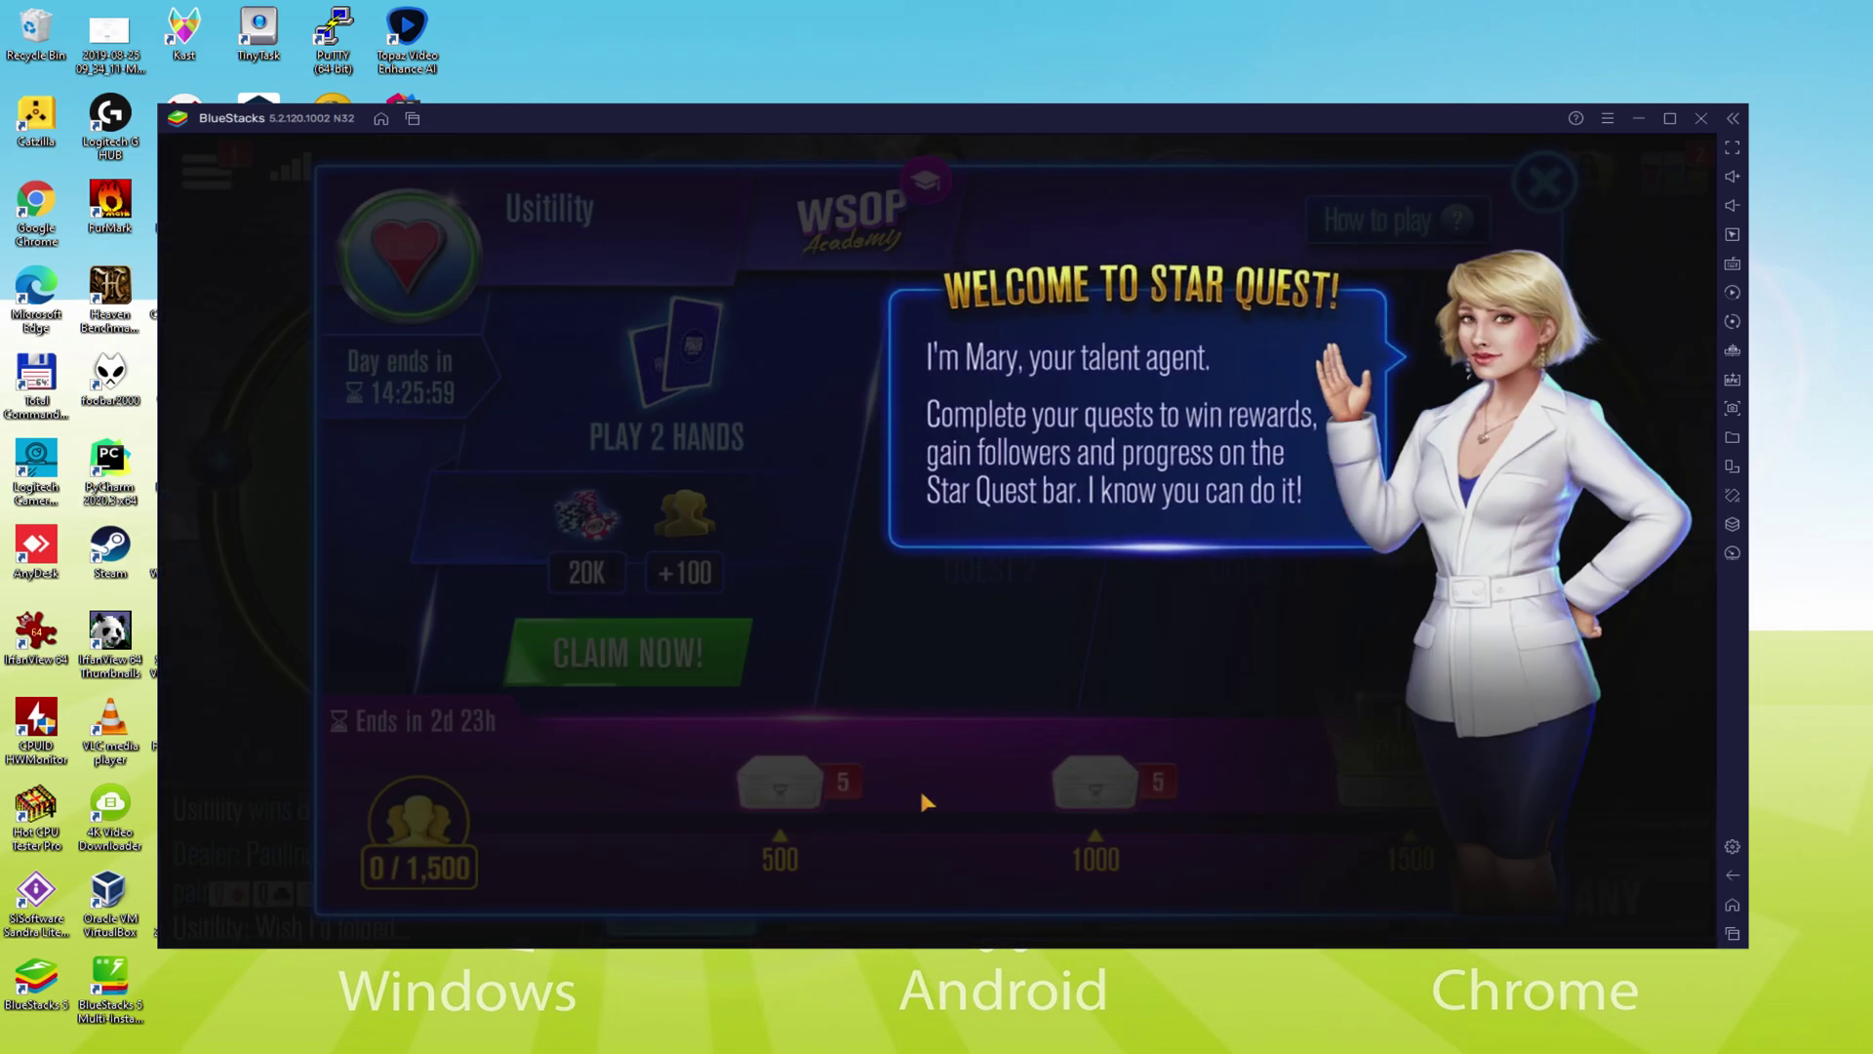
left_click(919, 786)
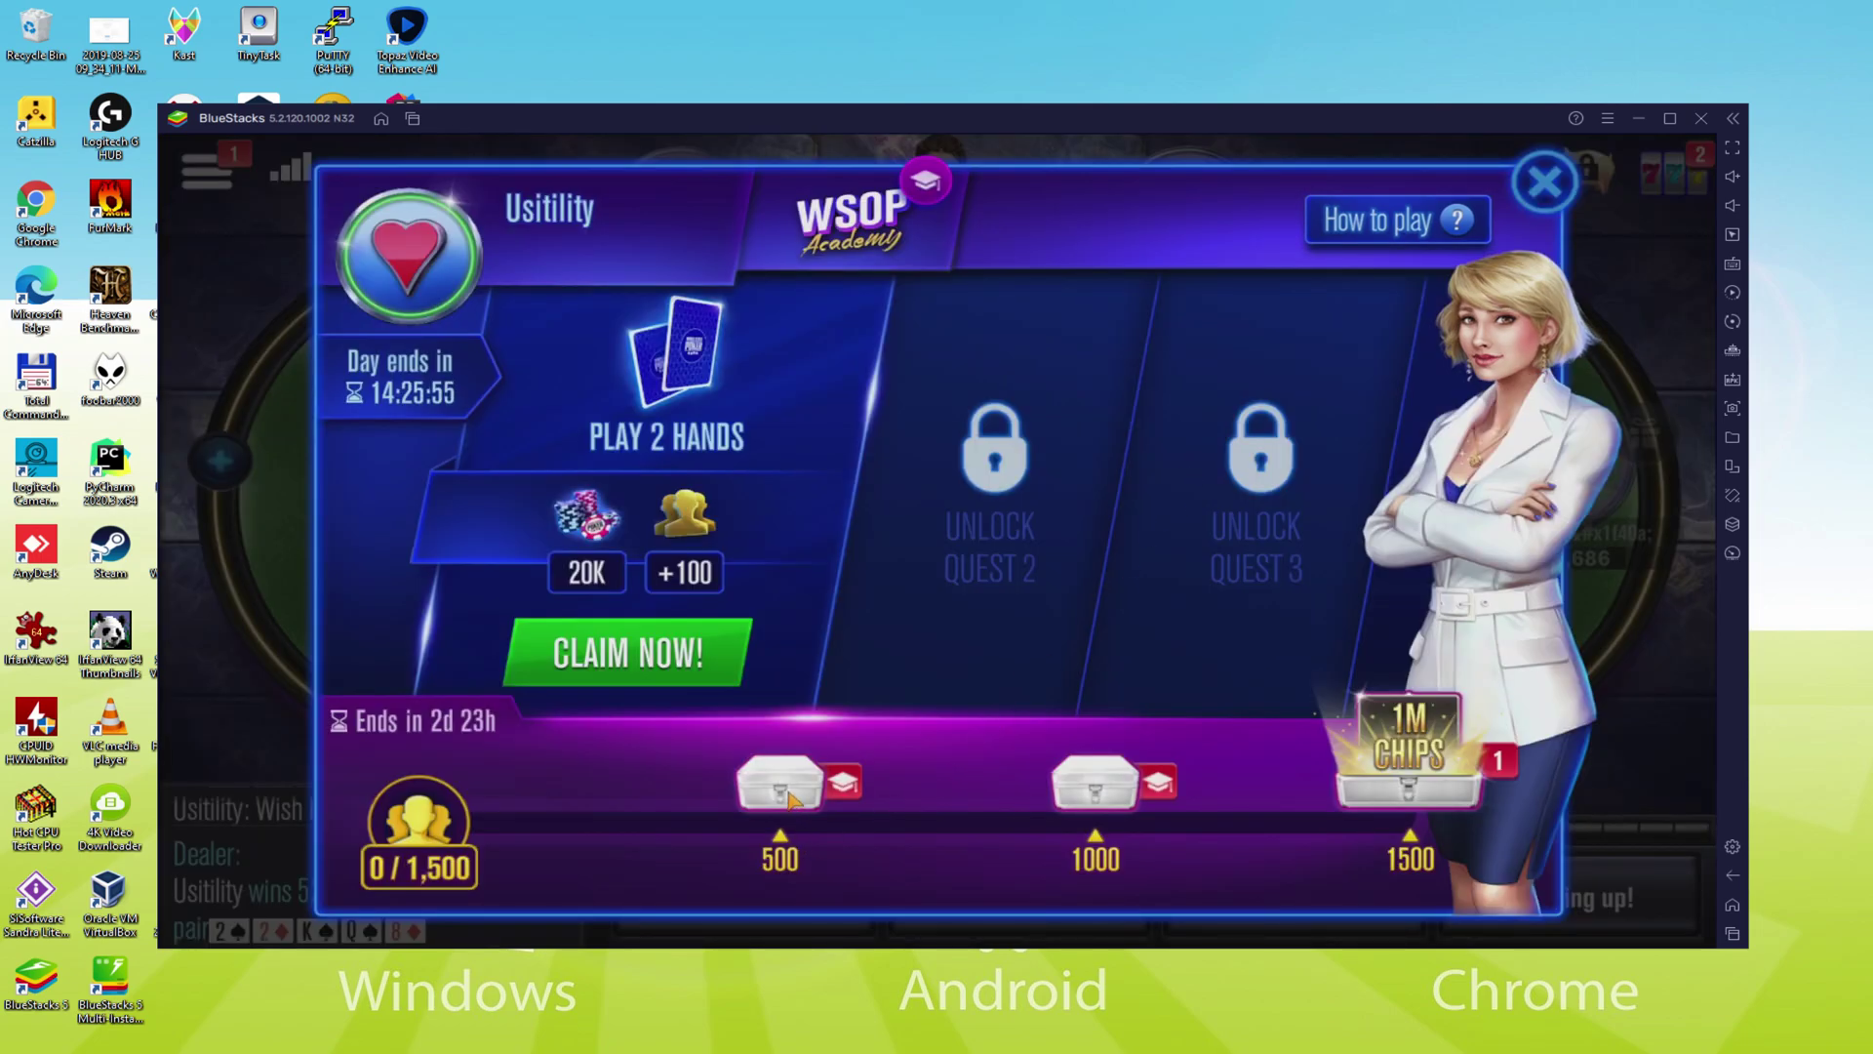
left_click(790, 802)
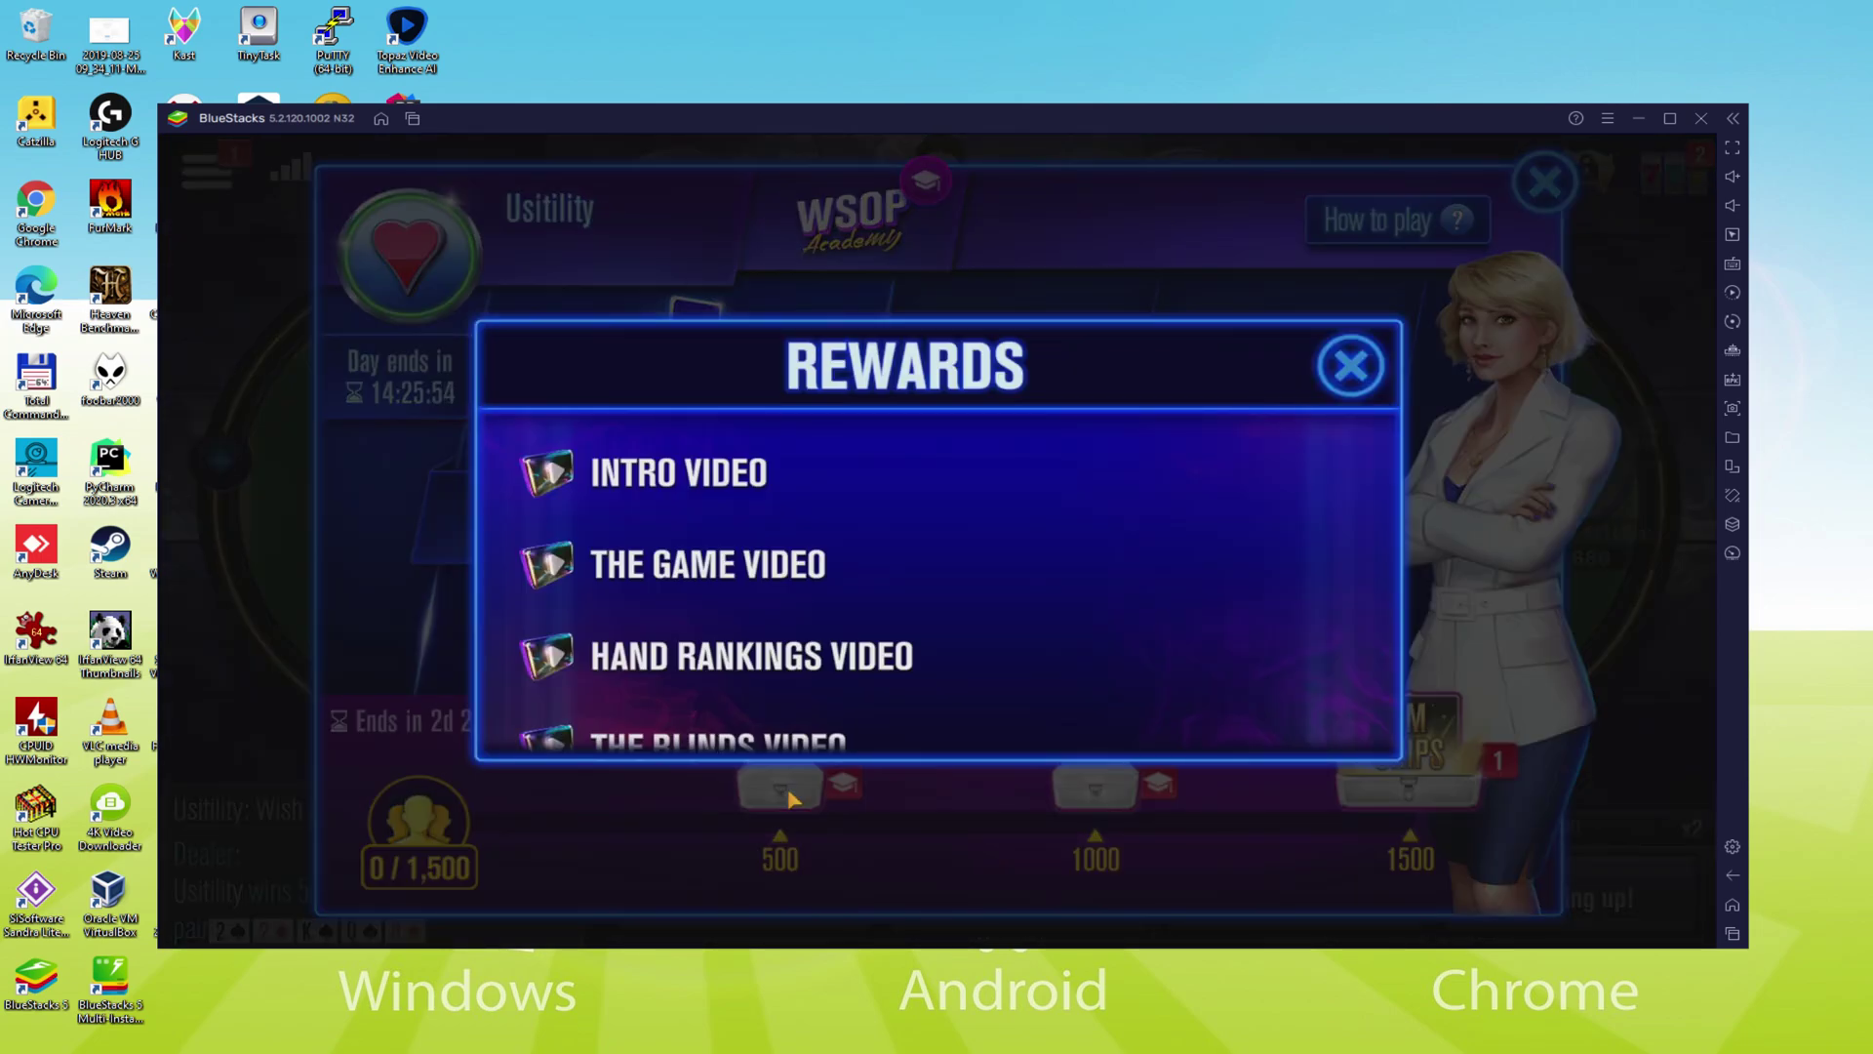
left_click(1350, 366)
left_click(1545, 183)
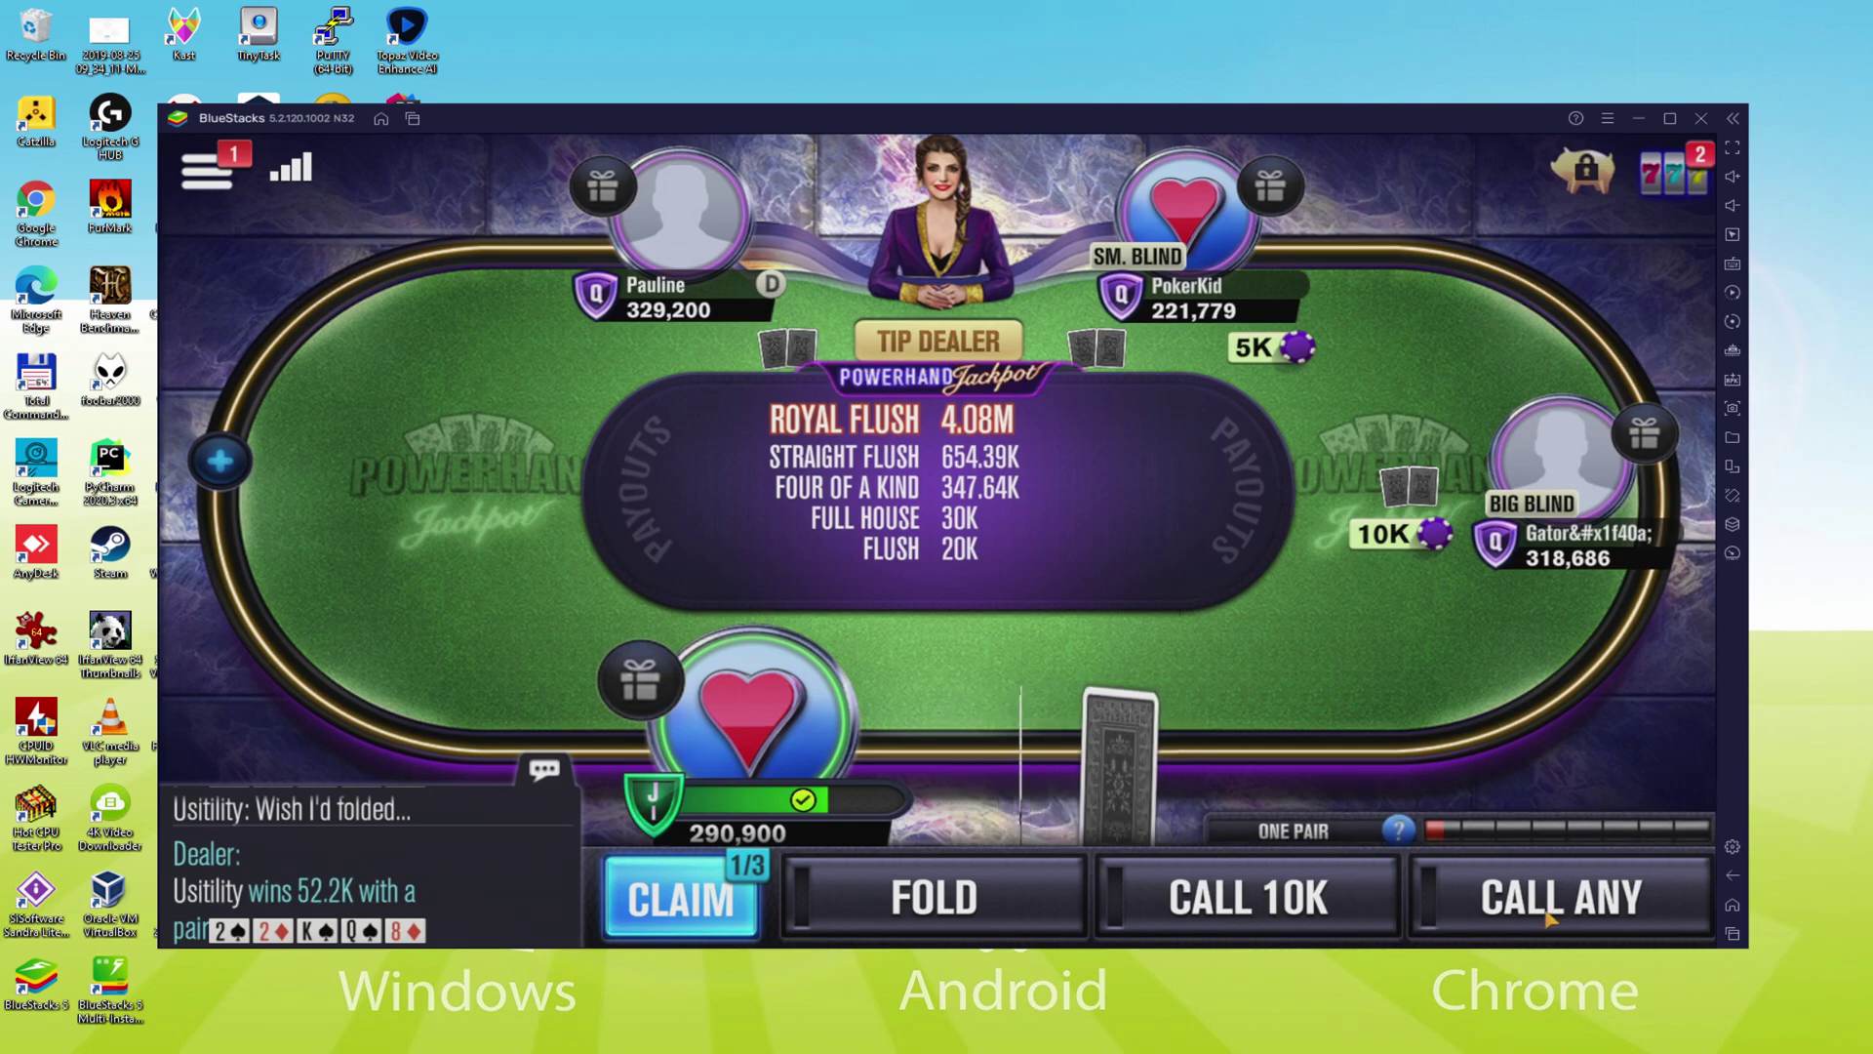
- Call the 10K big blind with J♣ 9♥ and pre-select calling any bet
left_click(1305, 932)
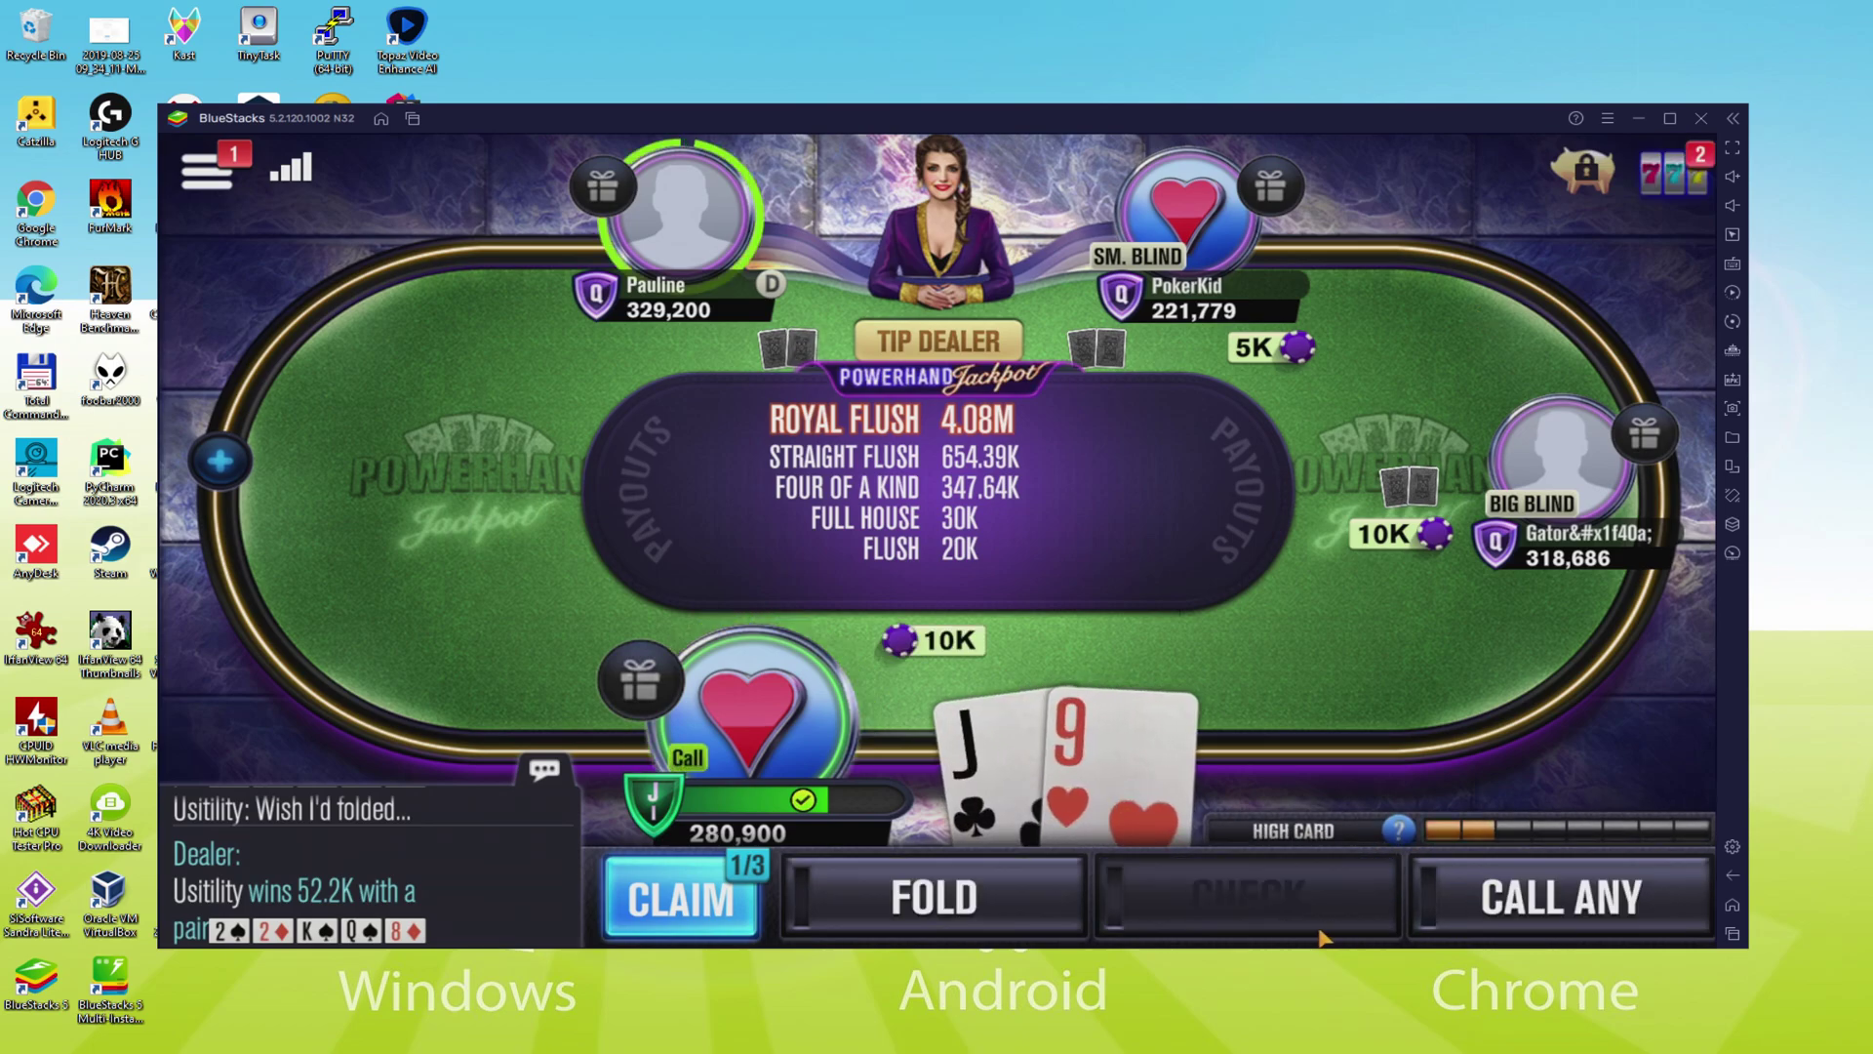
left_click(1514, 908)
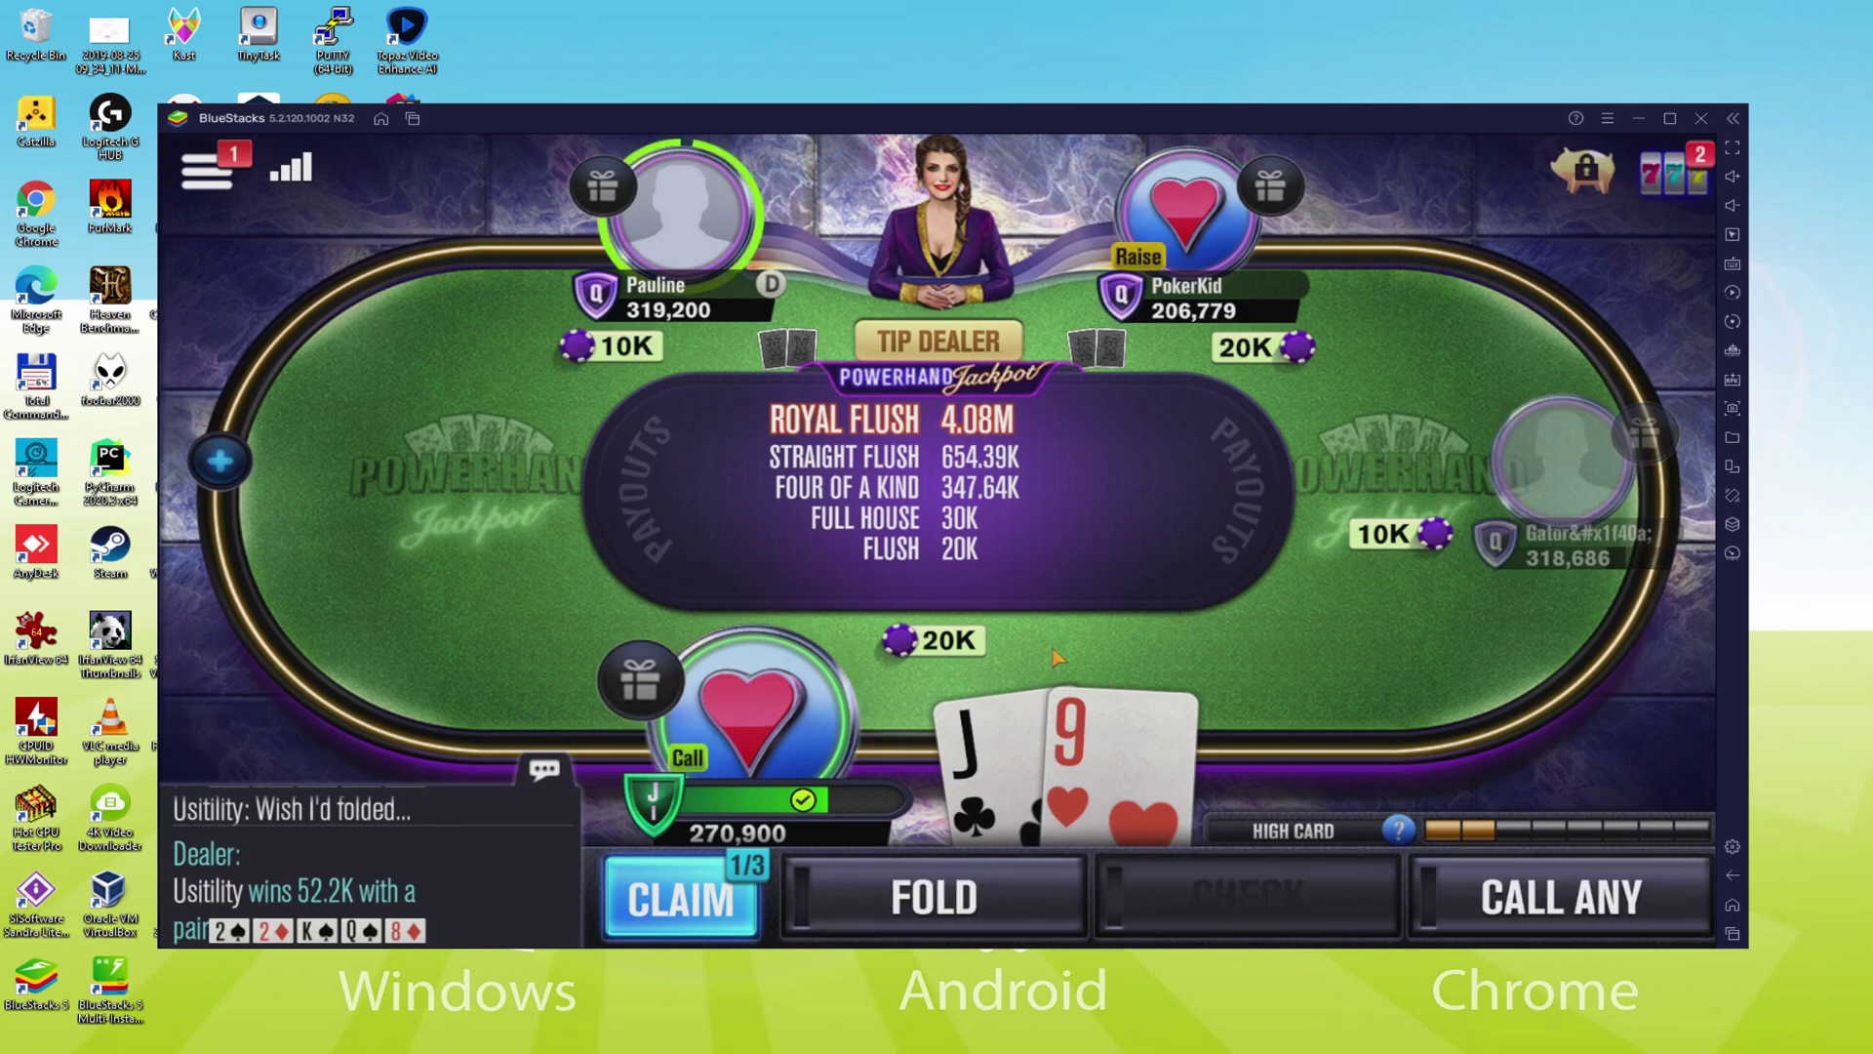
left_click(1483, 910)
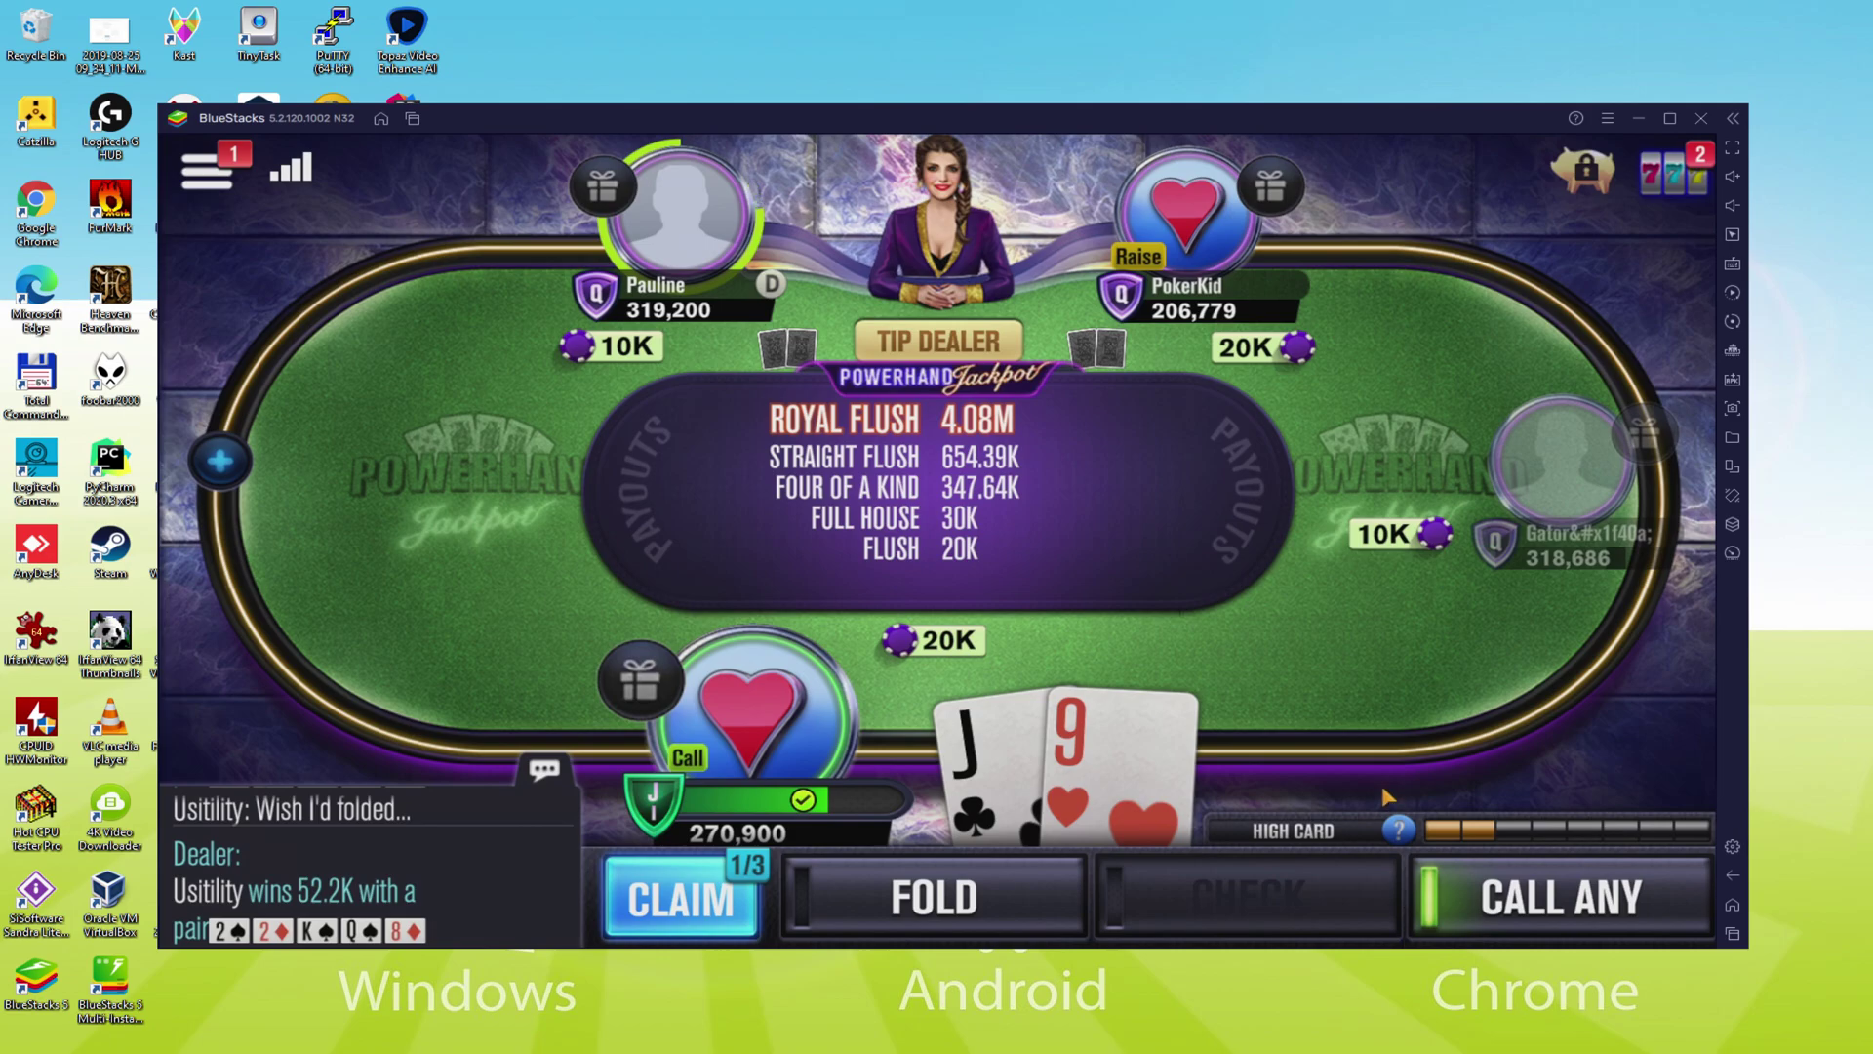